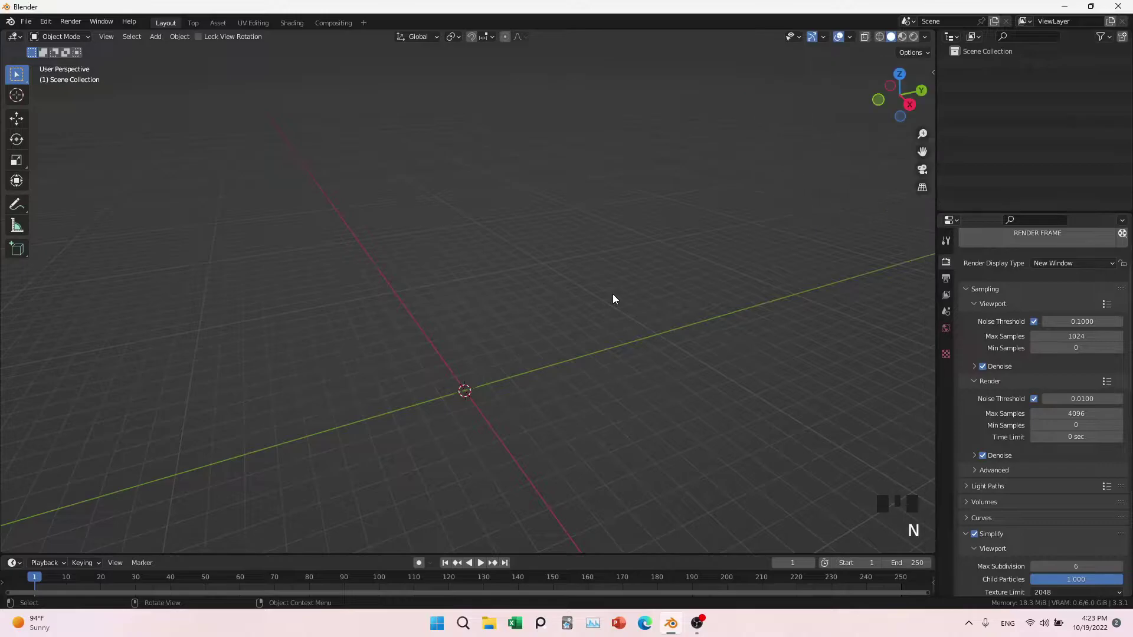
# Add a Suzanne monkey head to the empty scene and move it upward
pyautogui.keyDown('shift'); pyautogui.moveTo(645, 350); pyautogui.dragTo(564, 397, button='middle'); pyautogui.keyUp('shift')
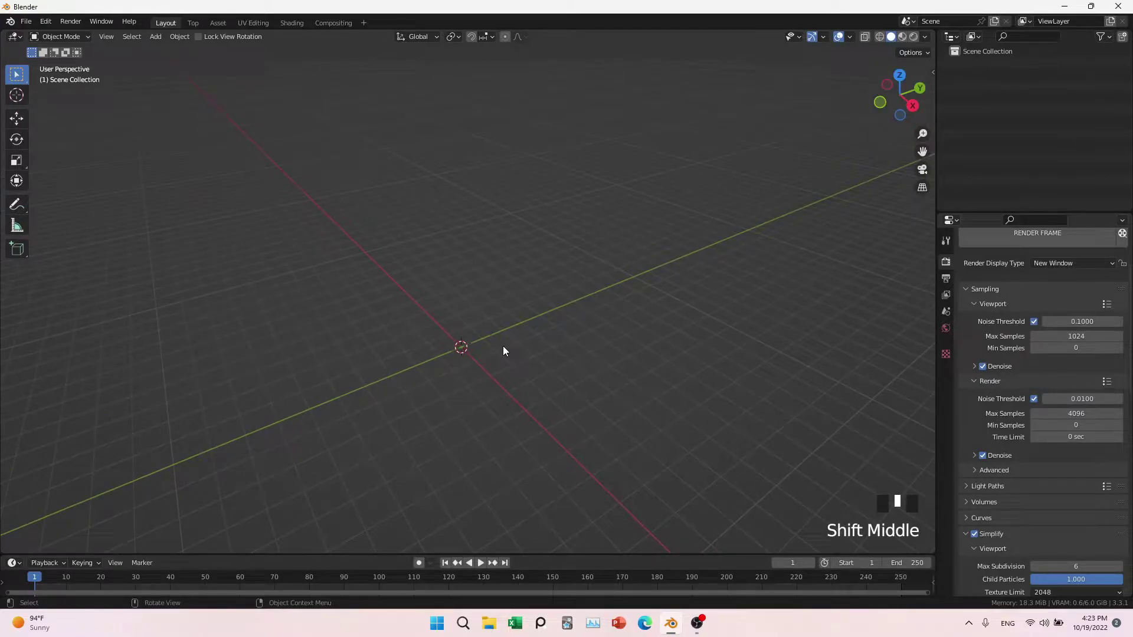
pyautogui.keyDown('shift'); pyautogui.moveTo(543, 426); pyautogui.dragTo(608, 414, button='middle'); pyautogui.keyUp('shift')
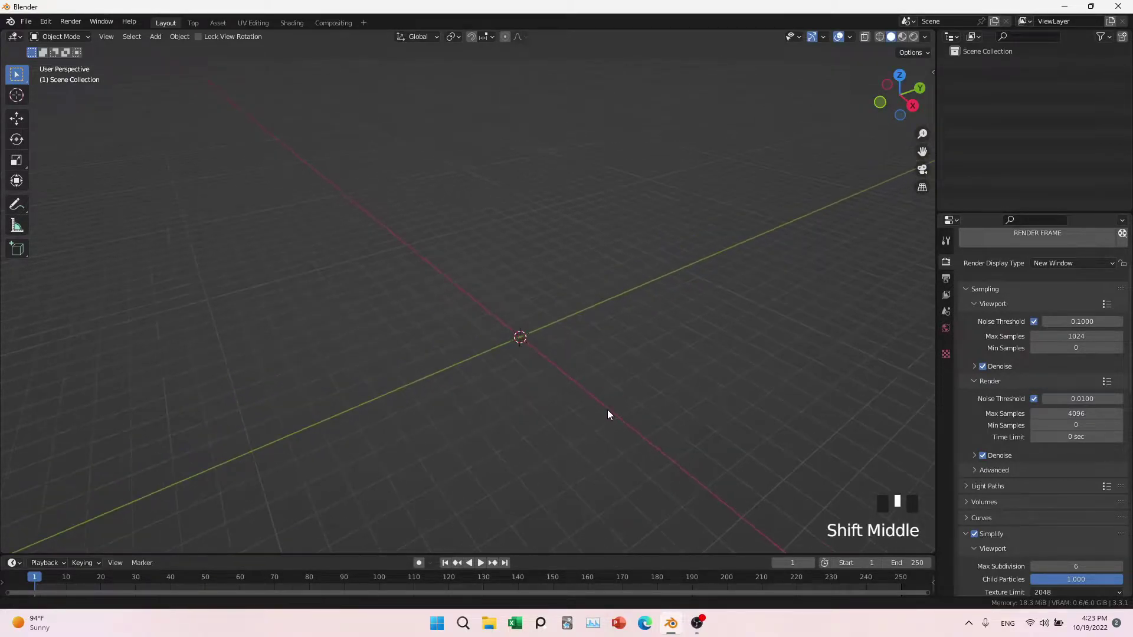
pyautogui.hotkey('shift', 'a')
pyautogui.moveTo(504, 326)
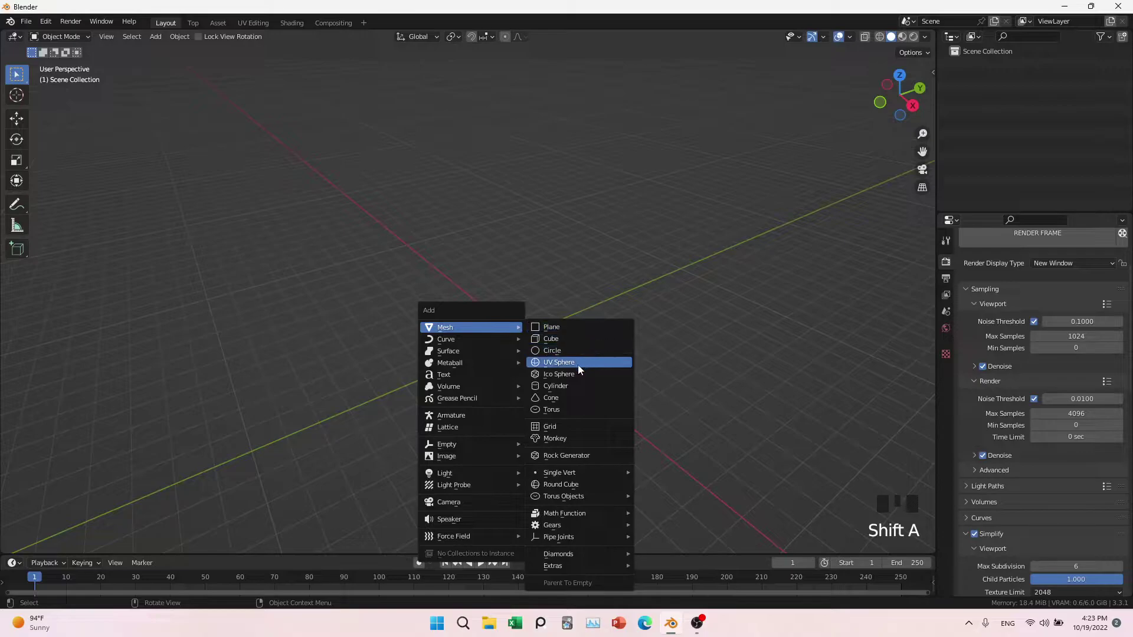
pyautogui.click(561, 437)
pyautogui.moveTo(562, 434); pyautogui.dragTo(600, 401, button='middle')
pyautogui.press('g')
pyautogui.click(601, 307)
# Add a plane below Suzanne and scale it up into a large floor
pyautogui.hotkey('shift', 'a')
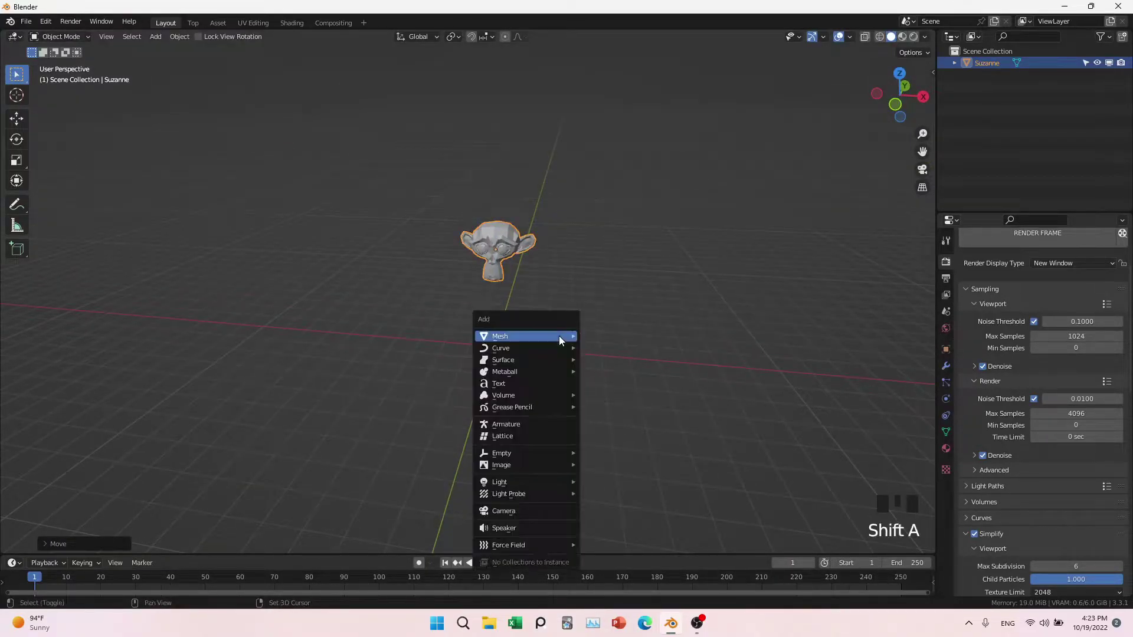
pyautogui.moveTo(562, 336)
pyautogui.click(608, 79)
pyautogui.press('s')
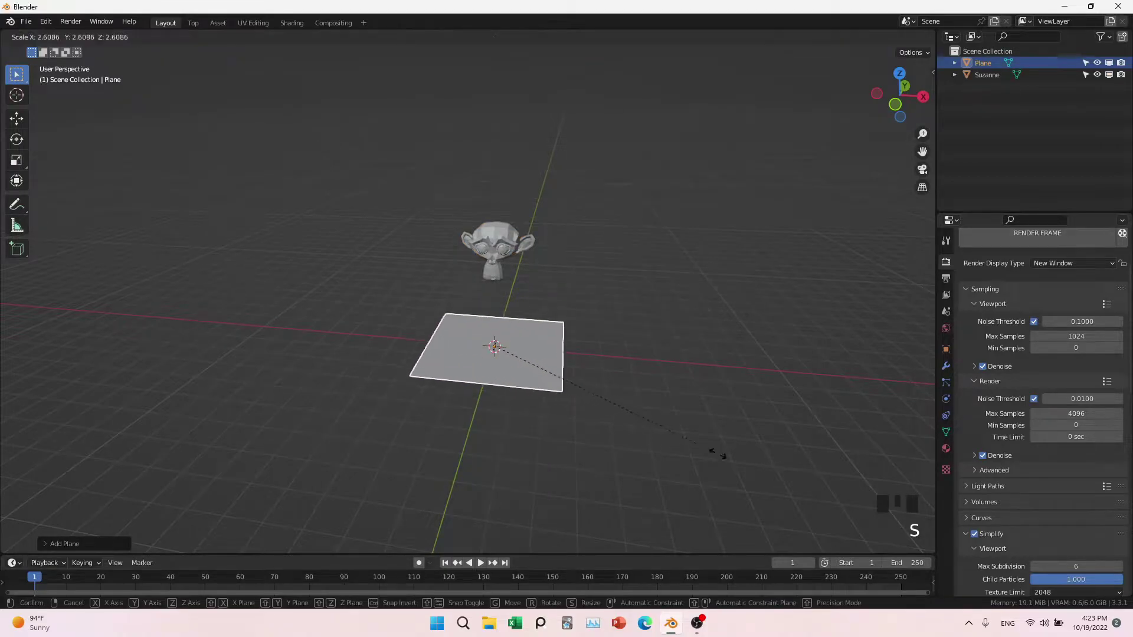
pyautogui.click(877, 511)
# Lower Suzanne along Z until it rests on the plane, then deselect it
pyautogui.click(501, 253)
pyautogui.press('g')
pyautogui.press('z')
pyautogui.click(524, 317)
pyautogui.moveTo(579, 371); pyautogui.dragTo(531, 384, button='middle')
pyautogui.click(330, 286)
pyautogui.keyDown('shift'); pyautogui.moveTo(371, 281); pyautogui.dragTo(561, 459, button='middle'); pyautogui.keyUp('shift')
pyautogui.hotkey('shift', 'a')
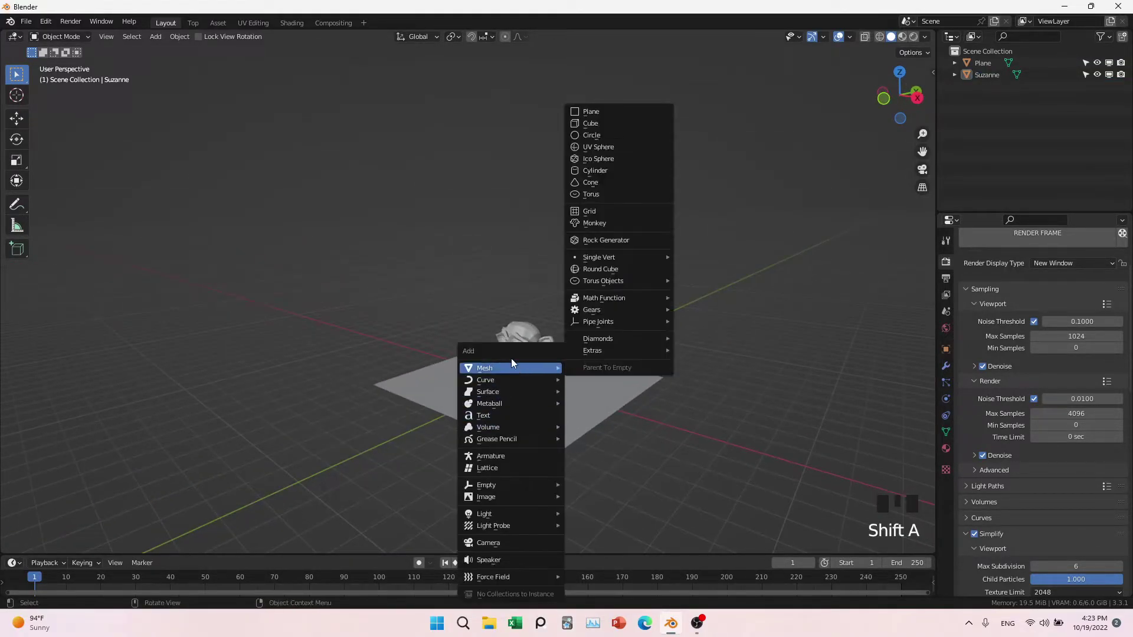
# Add a point light and raise it straight up along Z, high above Suzanne
pyautogui.moveTo(502, 519)
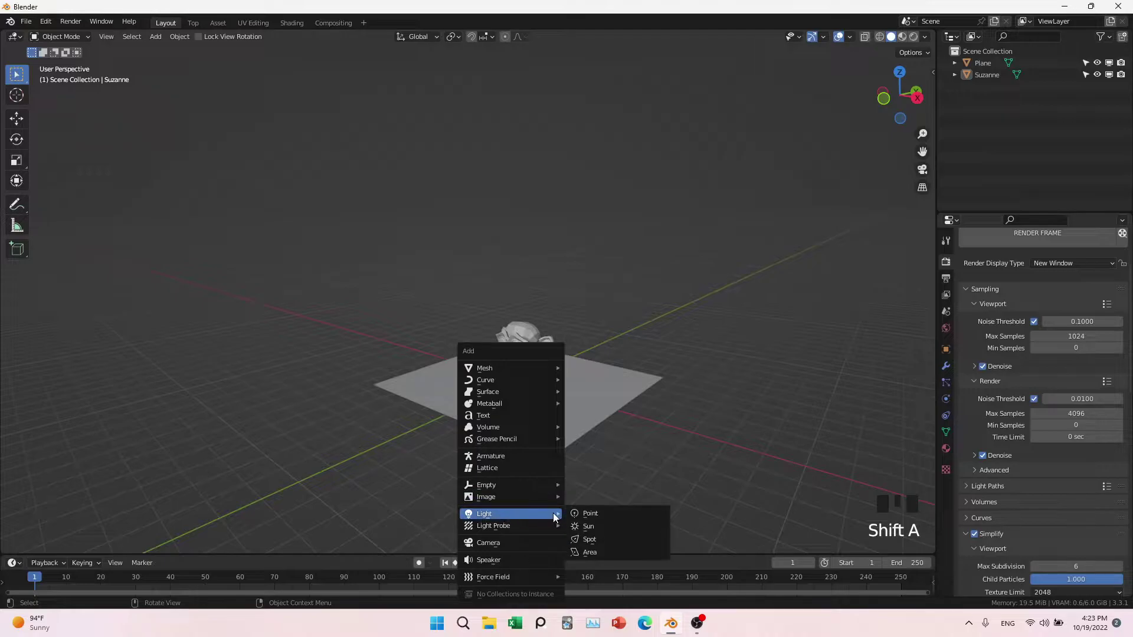
pyautogui.click(587, 521)
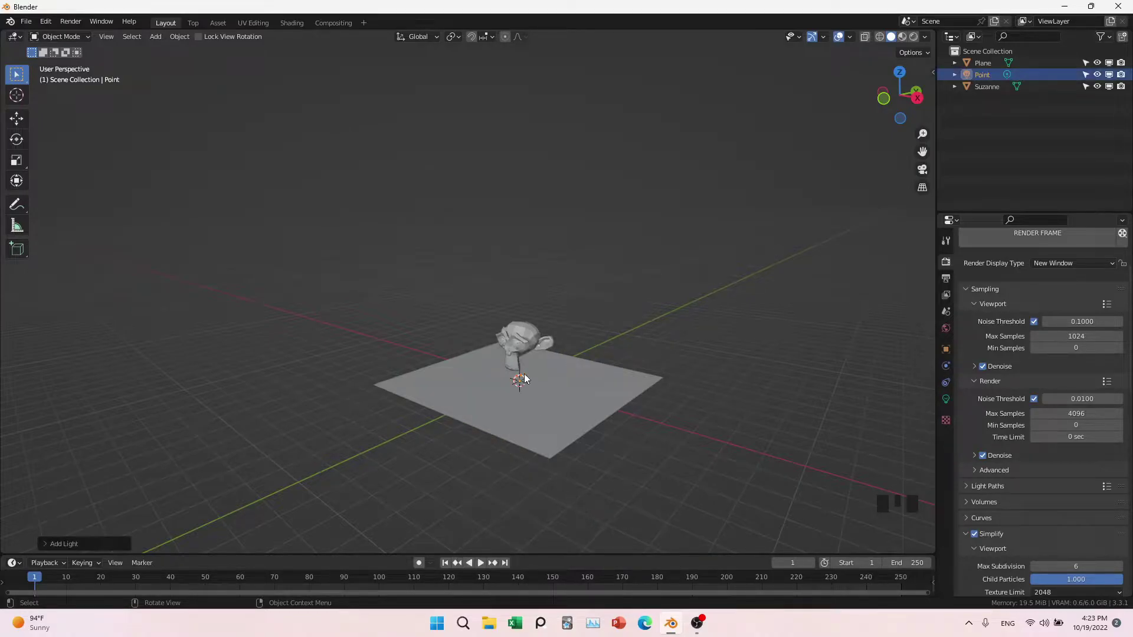
pyautogui.press('g')
pyautogui.press('z')
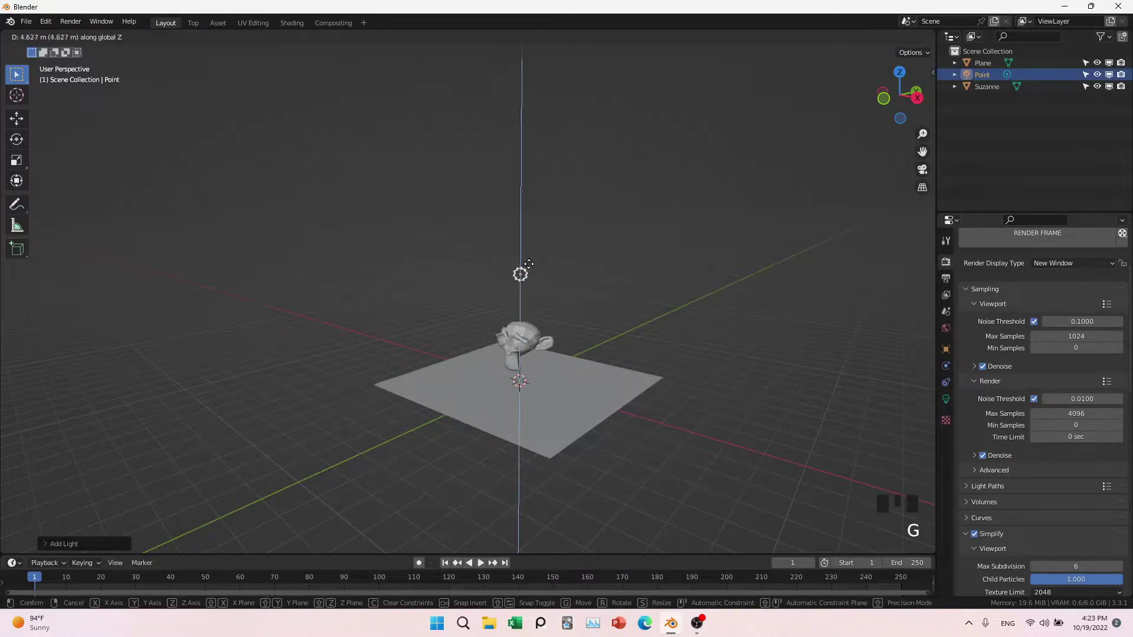
pyautogui.click(527, 222)
pyautogui.moveTo(526, 221); pyautogui.dragTo(652, 393, button='middle')
pyautogui.scroll(2, 533, 443)
pyautogui.moveTo(533, 442); pyautogui.dragTo(735, 215, button='middle')
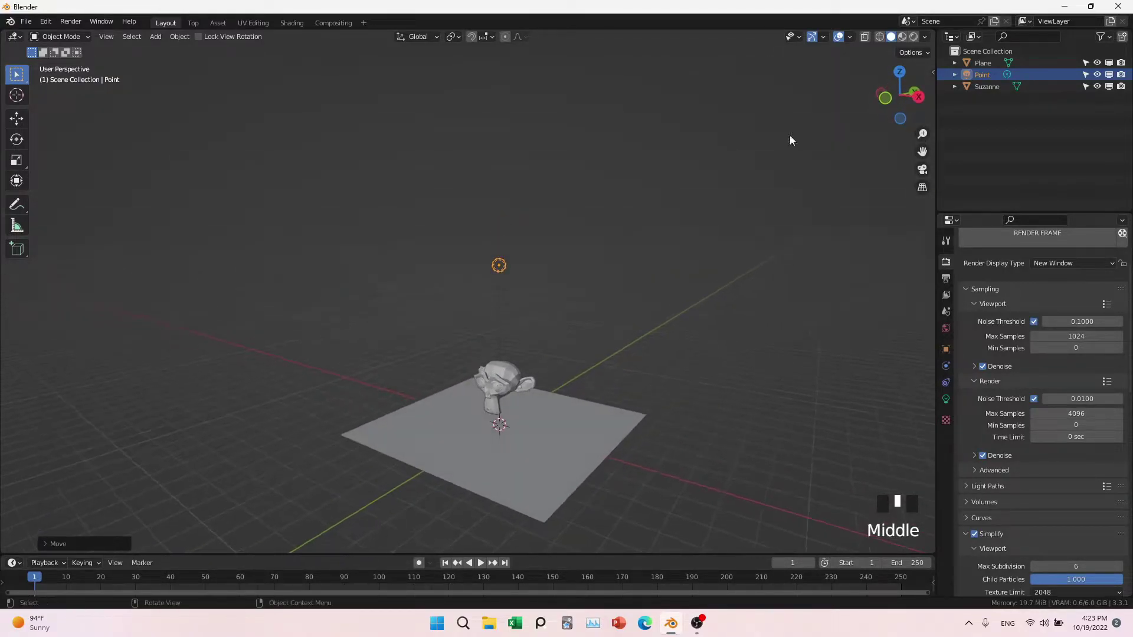
# Switch the viewport to Rendered shading and frame the lamp and Suzanne
pyautogui.click(914, 38)
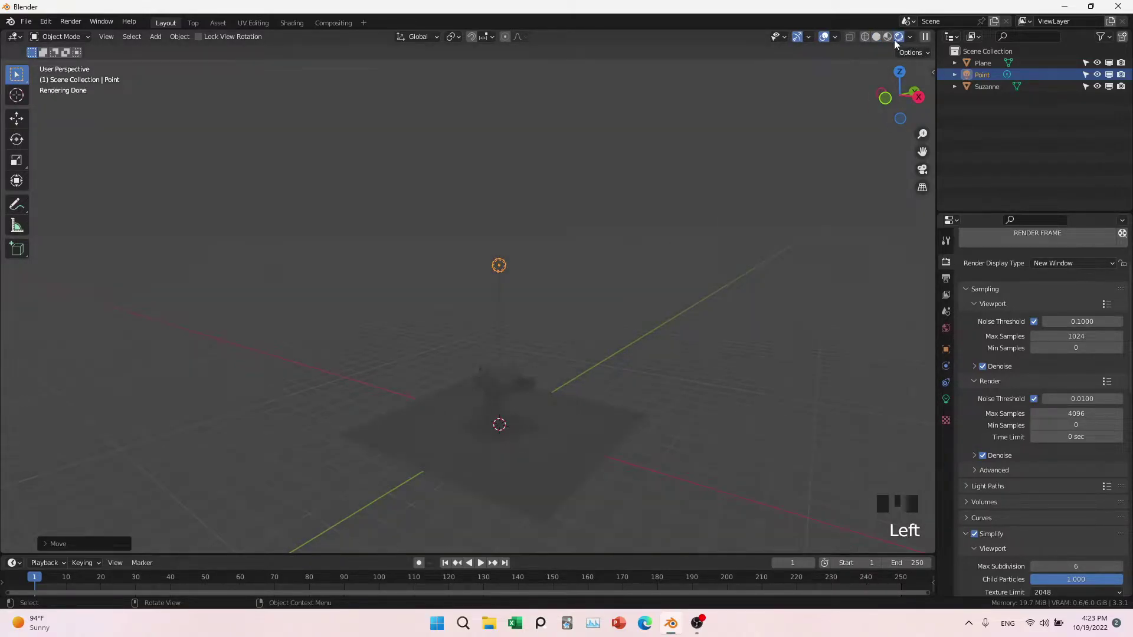
pyautogui.keyDown('shift'); pyautogui.moveTo(619, 380); pyautogui.dragTo(537, 441, button='middle'); pyautogui.keyUp('shift')
pyautogui.scroll(3, 509, 408)
pyautogui.moveTo(579, 397); pyautogui.dragTo(560, 418, button='middle')
pyautogui.scroll(2, 590, 455)
pyautogui.scroll(-3, 561, 401)
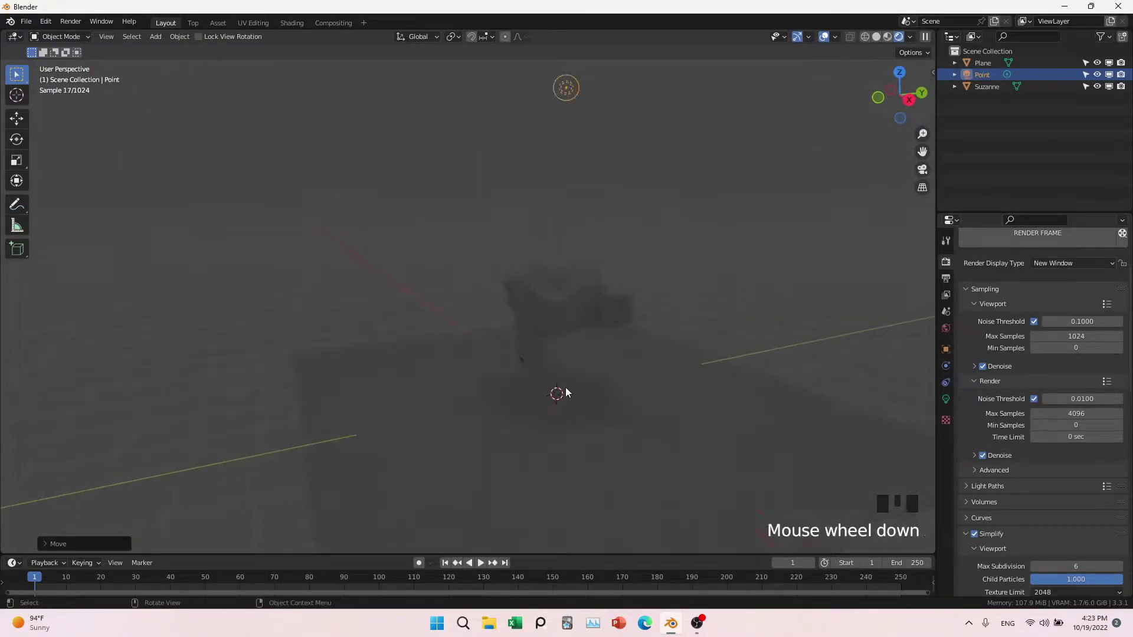
# Lower the point light along Z much closer to Suzanne
pyautogui.click(572, 188)
pyautogui.press('g')
pyautogui.press('x')
pyautogui.press('z')
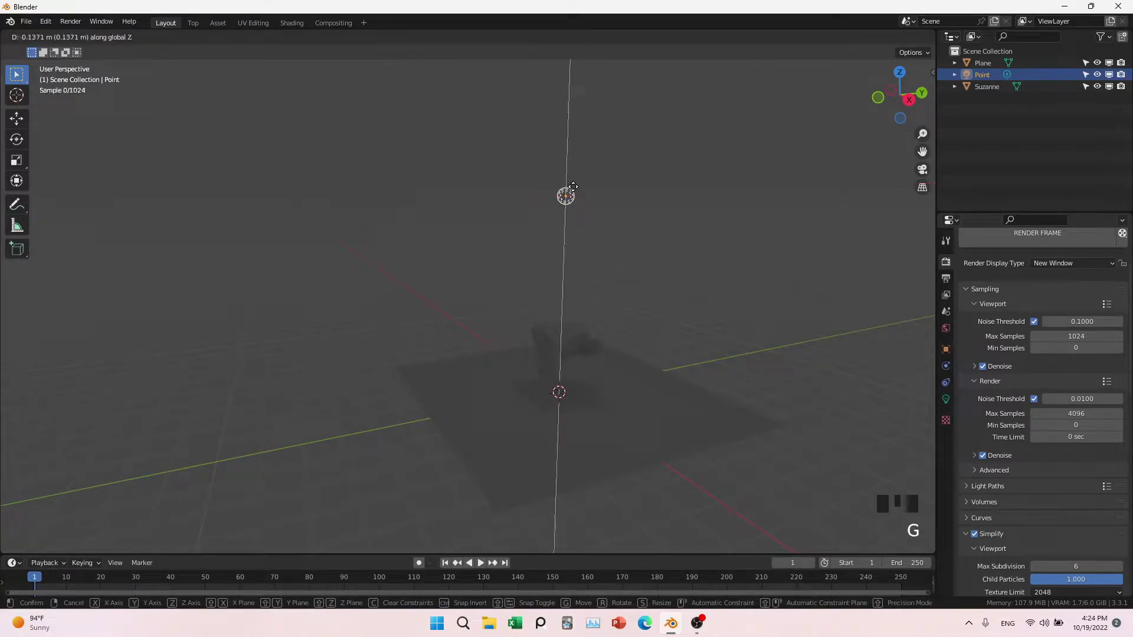
pyautogui.click(564, 270)
pyautogui.moveTo(564, 271); pyautogui.dragTo(616, 366, button='middle')
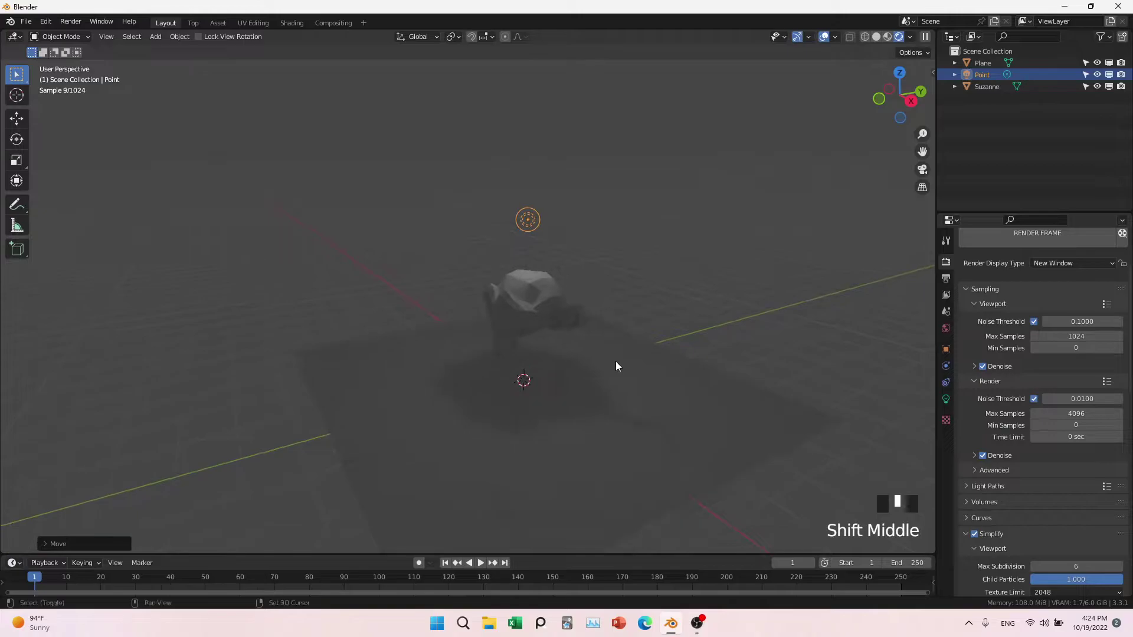
# Set the point light's power to 100 W, then 1000 W, and raise it slightly
pyautogui.click(945, 399)
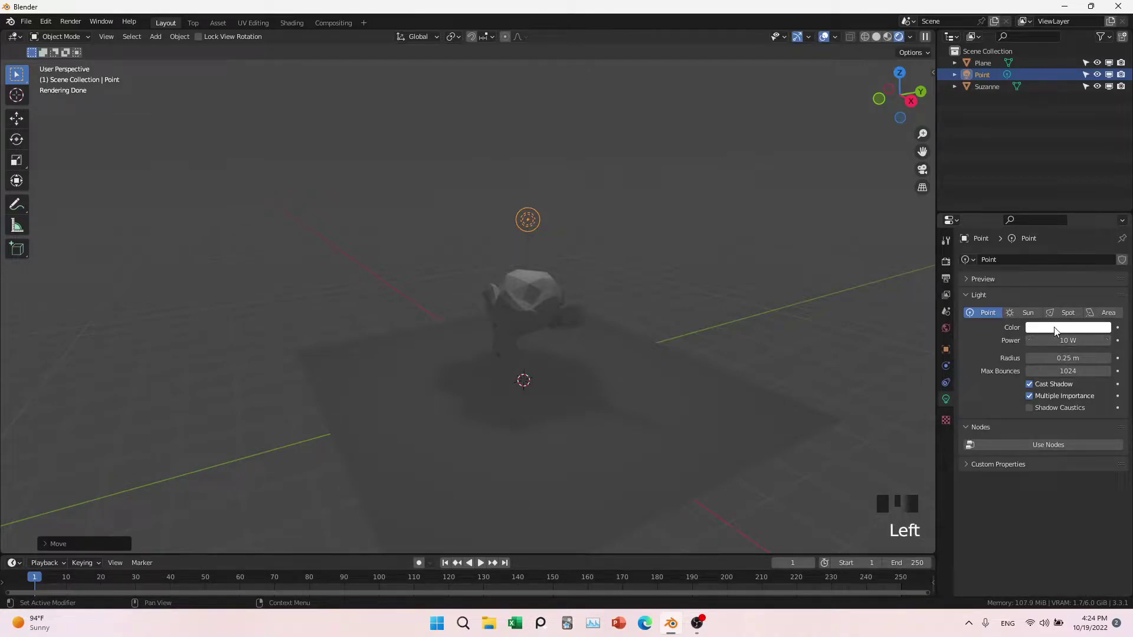
pyautogui.click(1076, 342)
pyautogui.write('100')
pyautogui.press('Return')
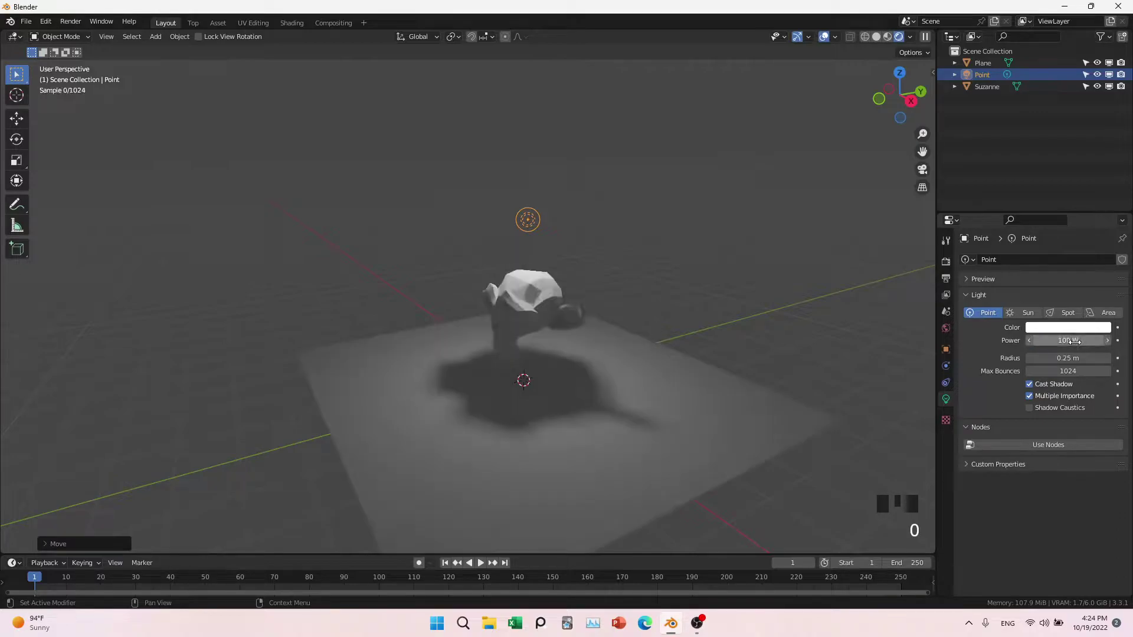
pyautogui.moveTo(667, 407); pyautogui.dragTo(726, 394, button='middle')
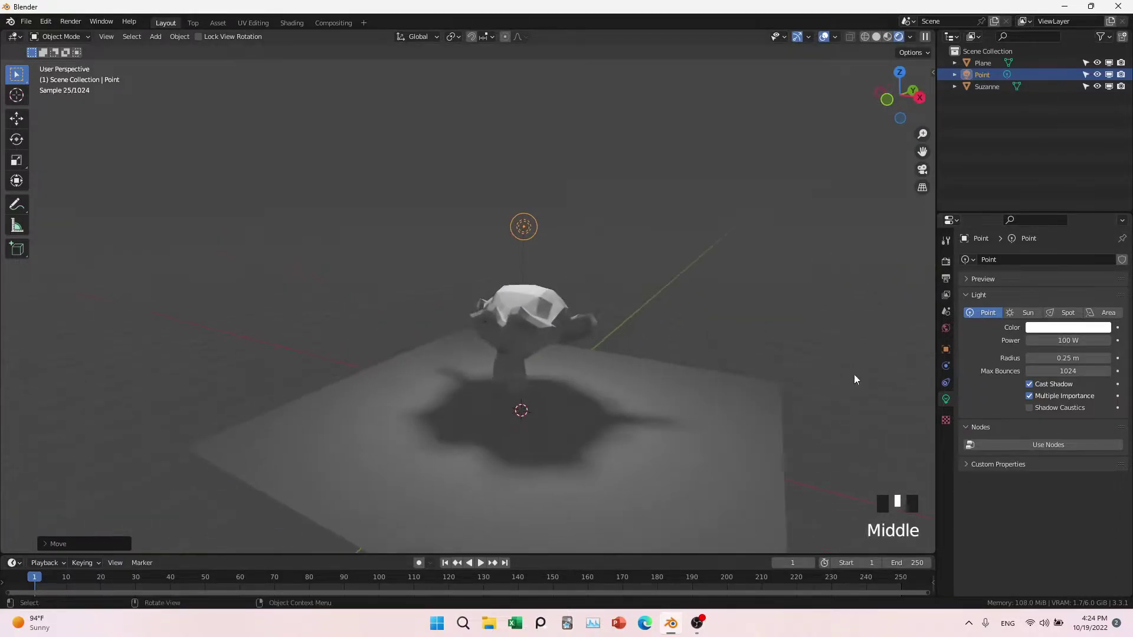
pyautogui.click(1060, 338)
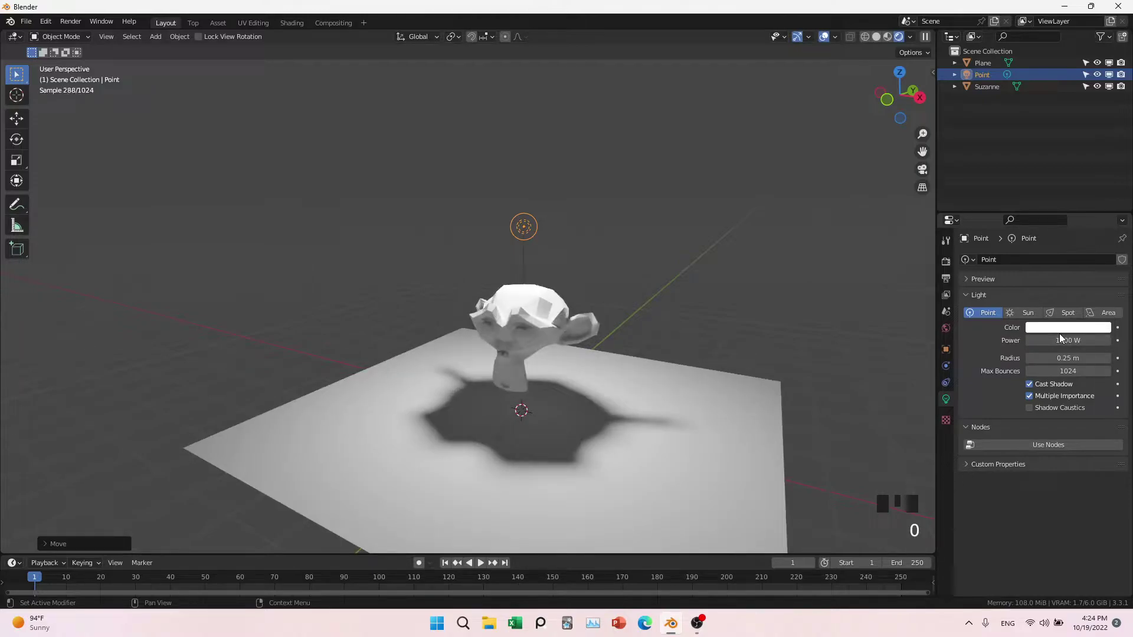
pyautogui.moveTo(620, 311); pyautogui.dragTo(640, 347, button='middle')
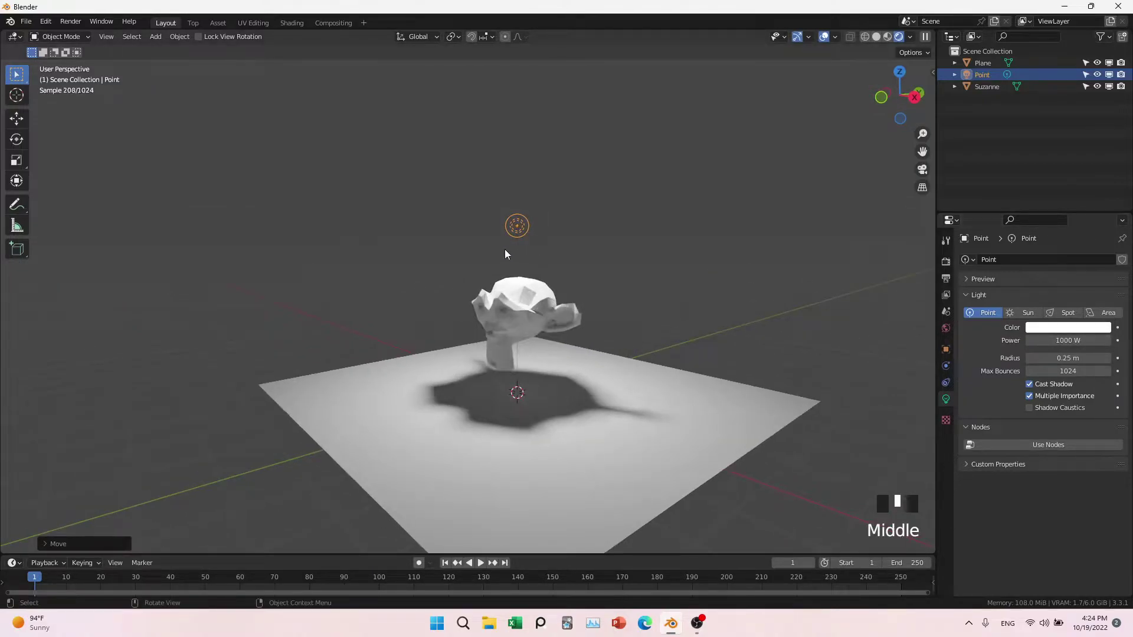
pyautogui.press('g')
pyautogui.click(518, 191)
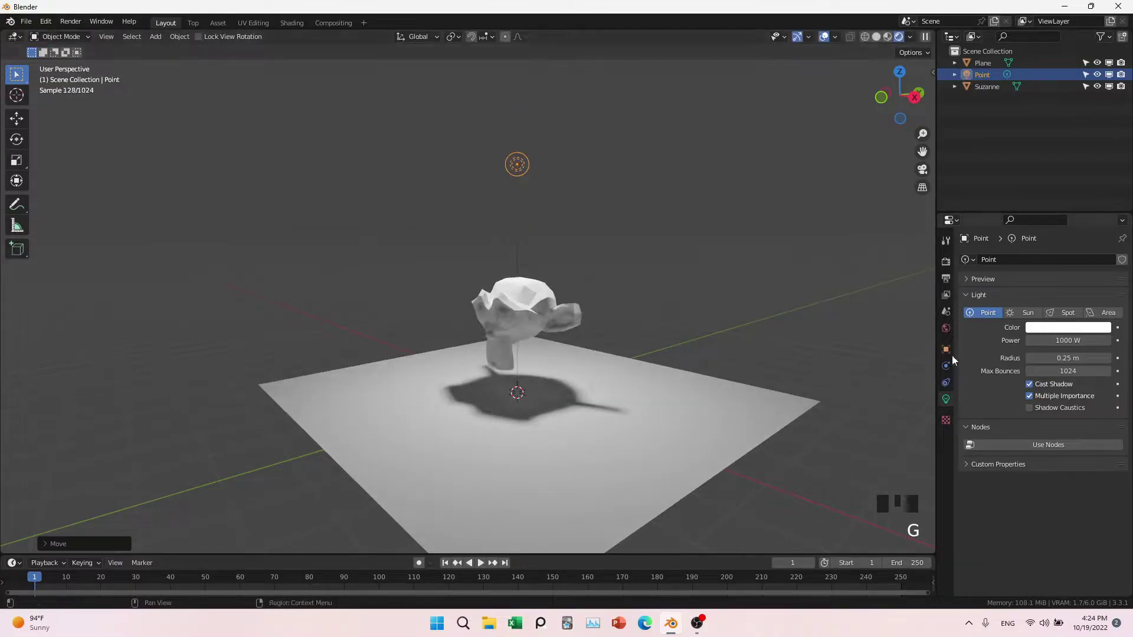
# Enlarge the point light's radius gradually to 5.15 m for softer shadows
pyautogui.middleClick(891, 373)
pyautogui.moveTo(1045, 358); pyautogui.dragTo(1069, 358)
pyautogui.moveTo(537, 255); pyautogui.dragTo(540, 288, button='middle')
pyautogui.moveTo(495, 391); pyautogui.dragTo(544, 392, button='middle')
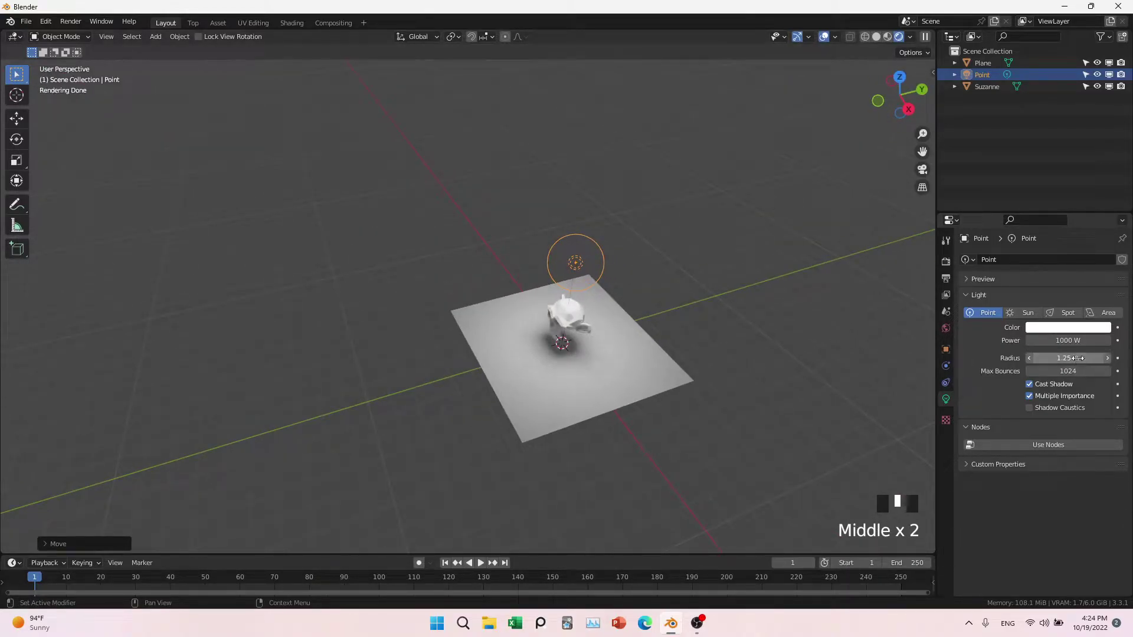
pyautogui.moveTo(1071, 357); pyautogui.dragTo(1121, 356)
pyautogui.moveTo(666, 391); pyautogui.dragTo(576, 403, button='middle')
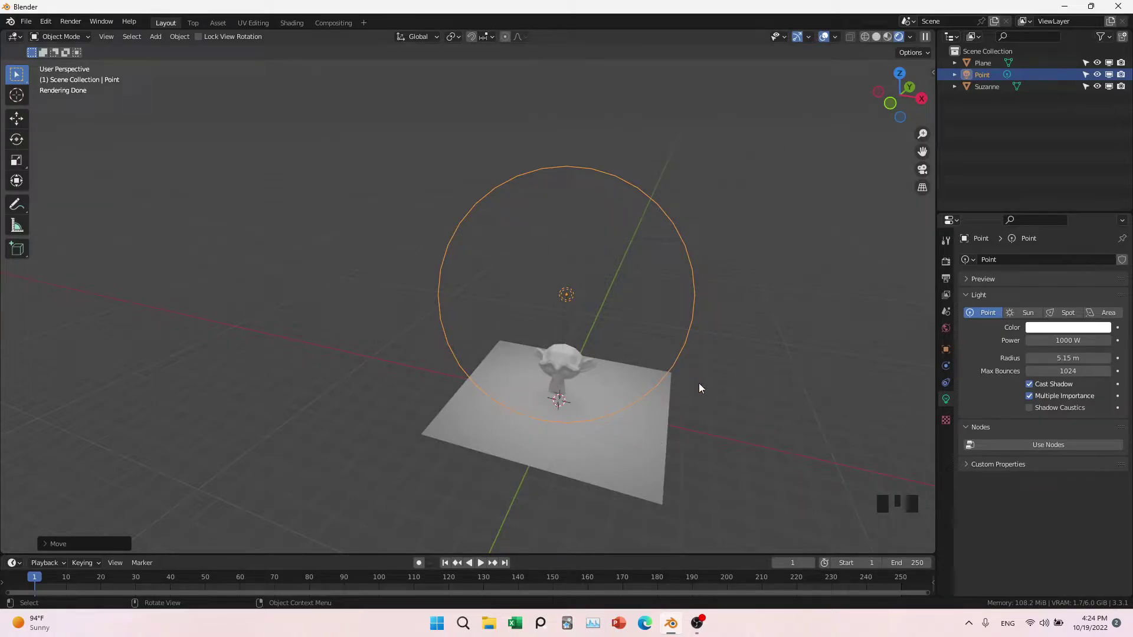
pyautogui.moveTo(763, 437); pyautogui.dragTo(734, 423, button='middle')
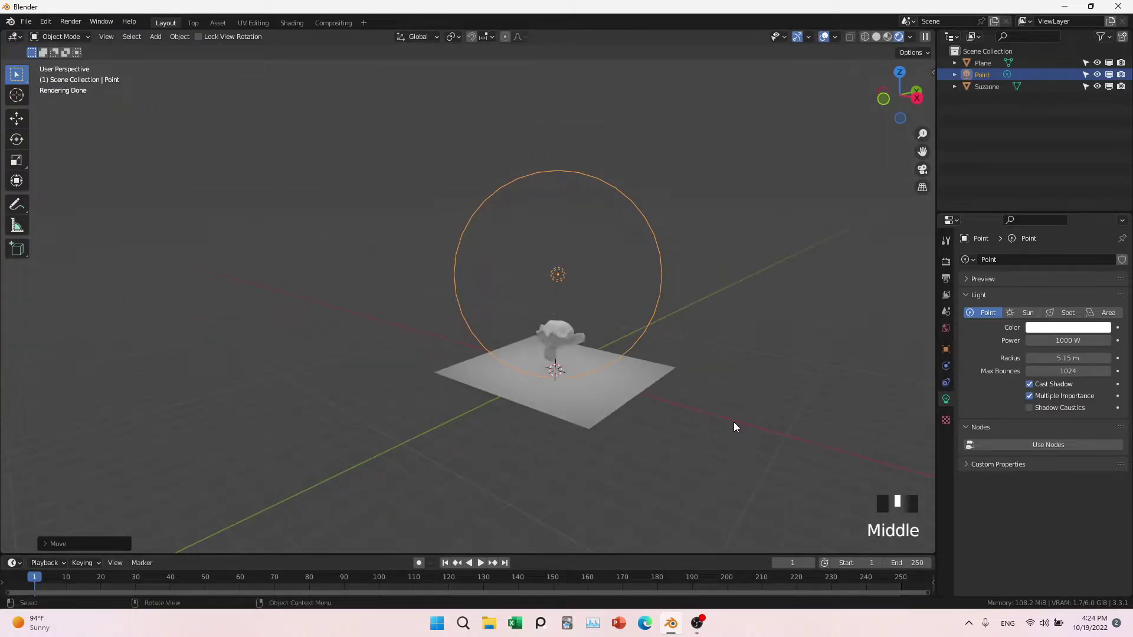
# Apply Shade Smooth to Suzanne from its right-click menu
pyautogui.click(1073, 371)
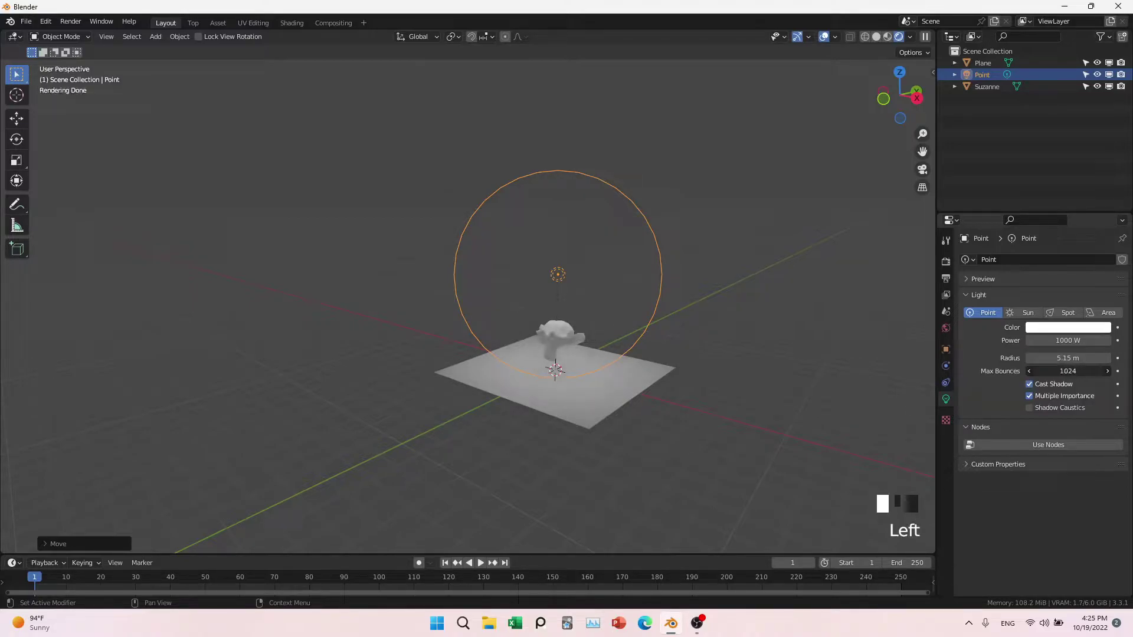
pyautogui.moveTo(715, 409); pyautogui.dragTo(639, 448, button='middle')
pyautogui.scroll(3, 580, 359)
pyautogui.keyDown('shift'); pyautogui.moveTo(579, 358); pyautogui.dragTo(568, 437, button='middle'); pyautogui.keyUp('shift')
pyautogui.scroll(5, 553, 440)
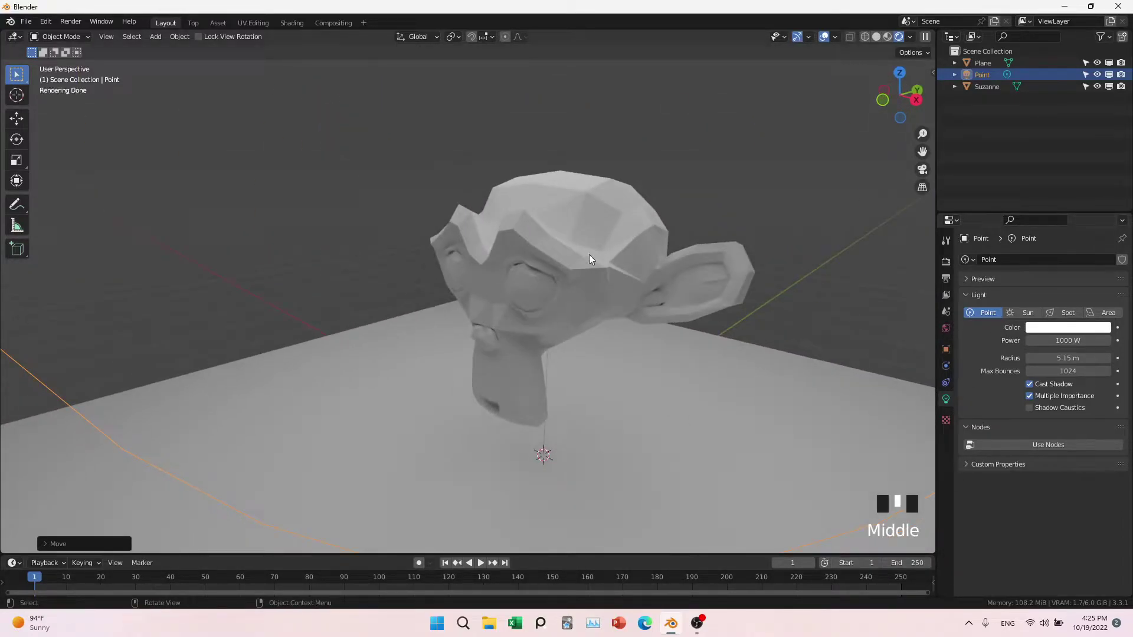
pyautogui.click(575, 243)
pyautogui.moveTo(538, 242); pyautogui.dragTo(536, 242, button='right')
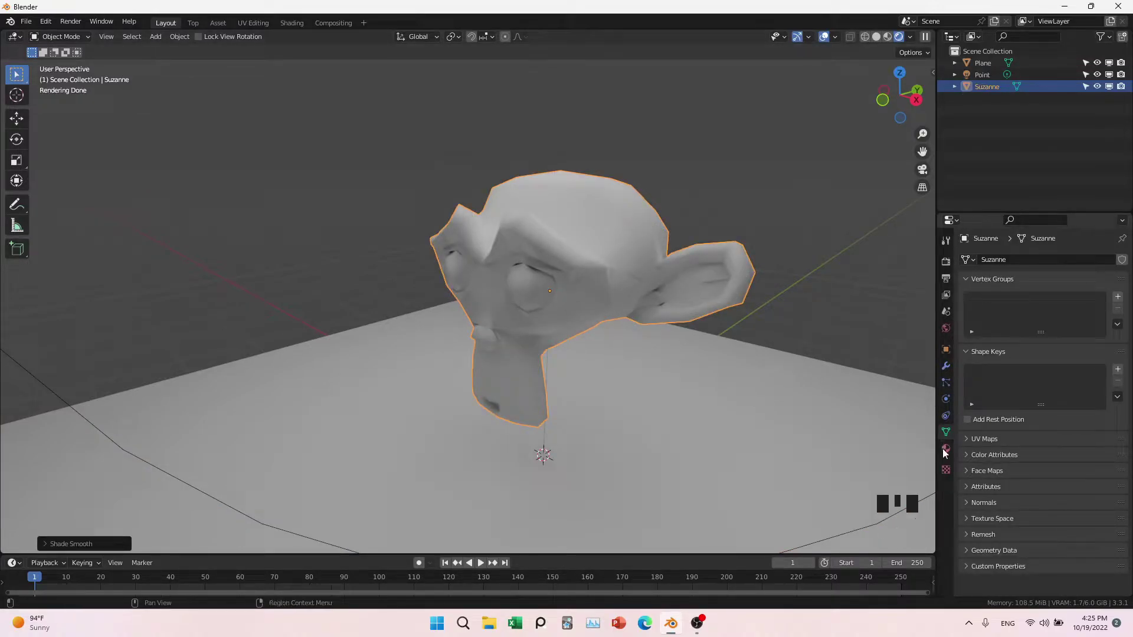
pyautogui.scroll(-4, 752, 244)
# Reselect the point light and bring up its colour swatch
pyautogui.click(692, 80)
pyautogui.keyDown('shift'); pyautogui.moveTo(720, 141); pyautogui.dragTo(678, 271, button='middle'); pyautogui.keyUp('shift')
pyautogui.click(1068, 327)
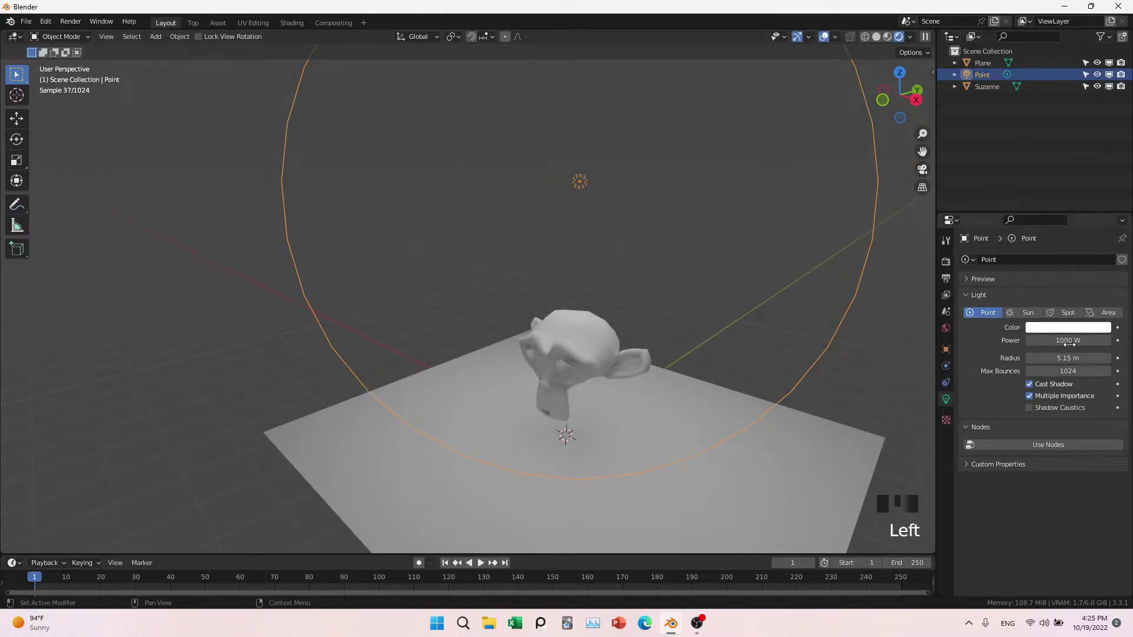
# Tint the point light red and shrink its radius to about 1.96 m
pyautogui.click(1068, 328)
pyautogui.moveTo(1076, 171)
pyautogui.mouseDown()
pyautogui.moveTo(1034, 159)
pyautogui.moveTo(1051, 169)
pyautogui.mouseUp()
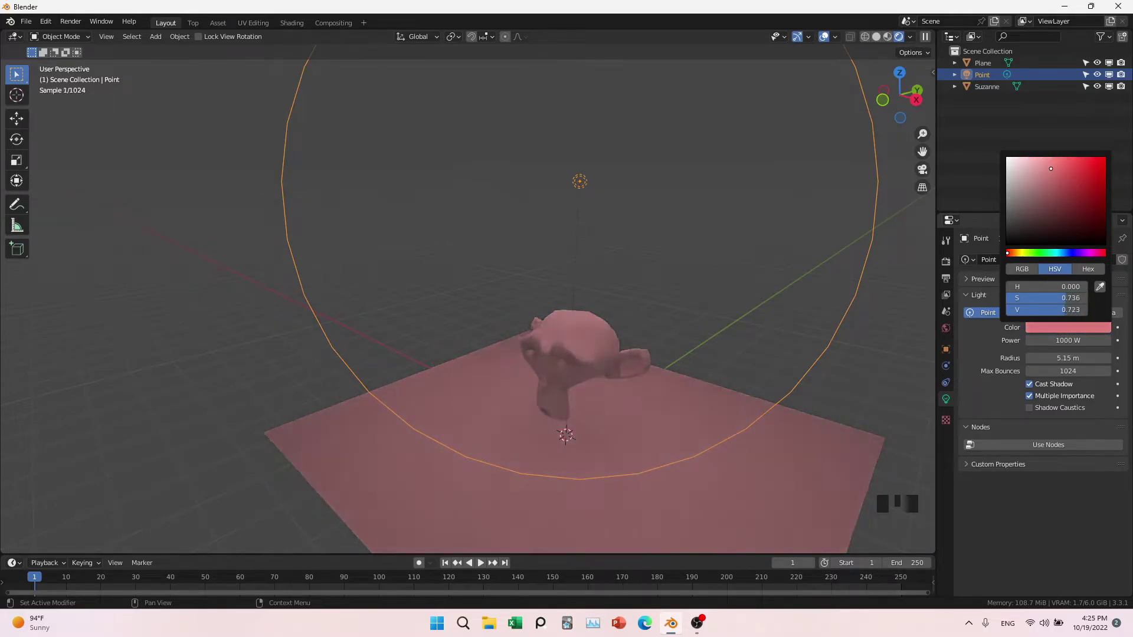
pyautogui.click(1068, 334)
pyautogui.moveTo(1068, 358); pyautogui.dragTo(1024, 358)
# Set the point light's power to 1000 W and inspect the brighter render
pyautogui.click(1077, 340)
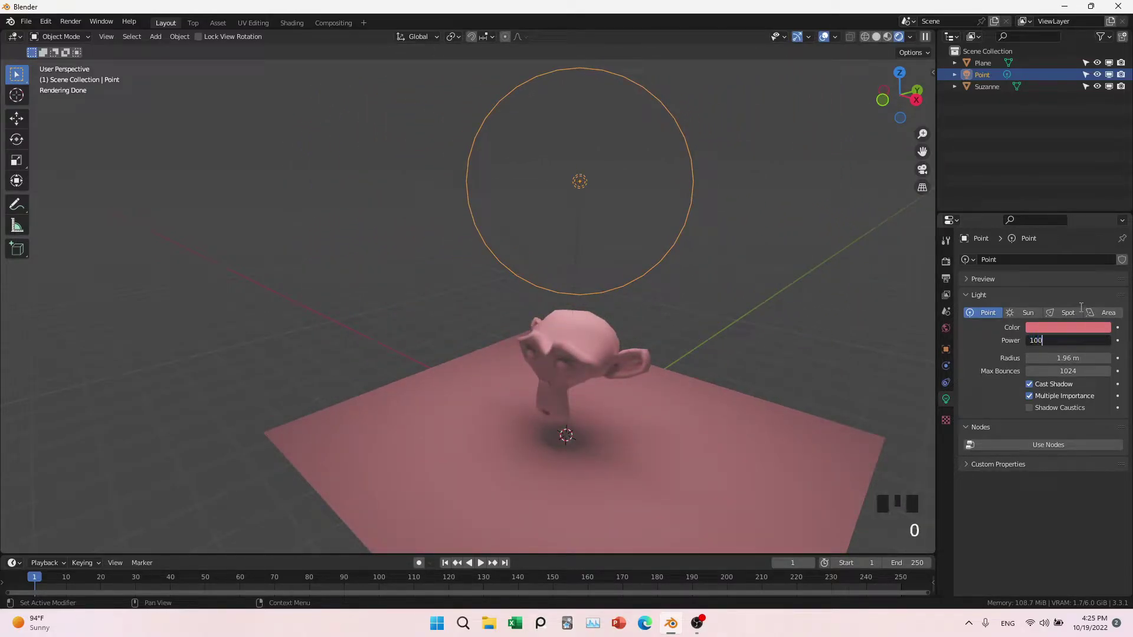
pyautogui.press('Return')
pyautogui.moveTo(615, 372); pyautogui.dragTo(674, 354, button='middle')
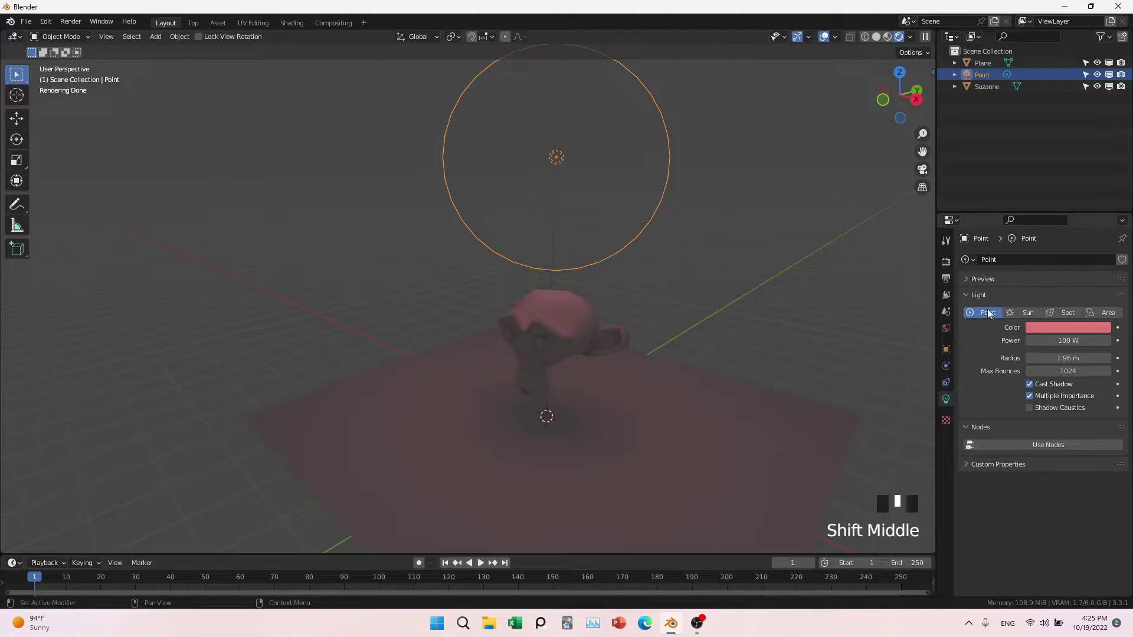
pyautogui.click(966, 279)
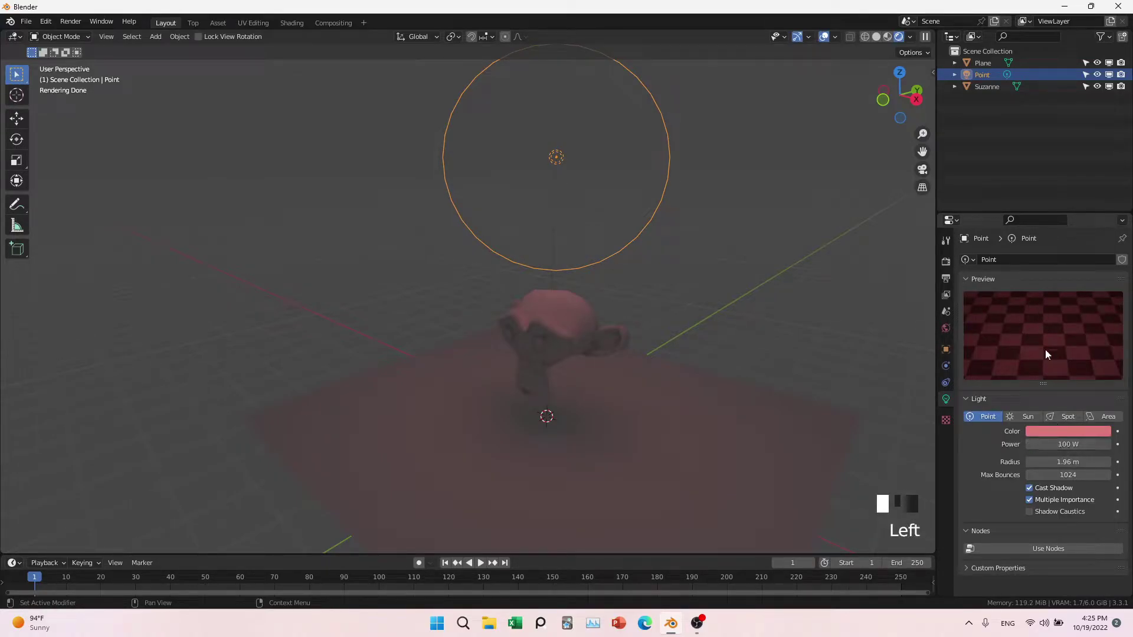
pyautogui.click(1046, 445)
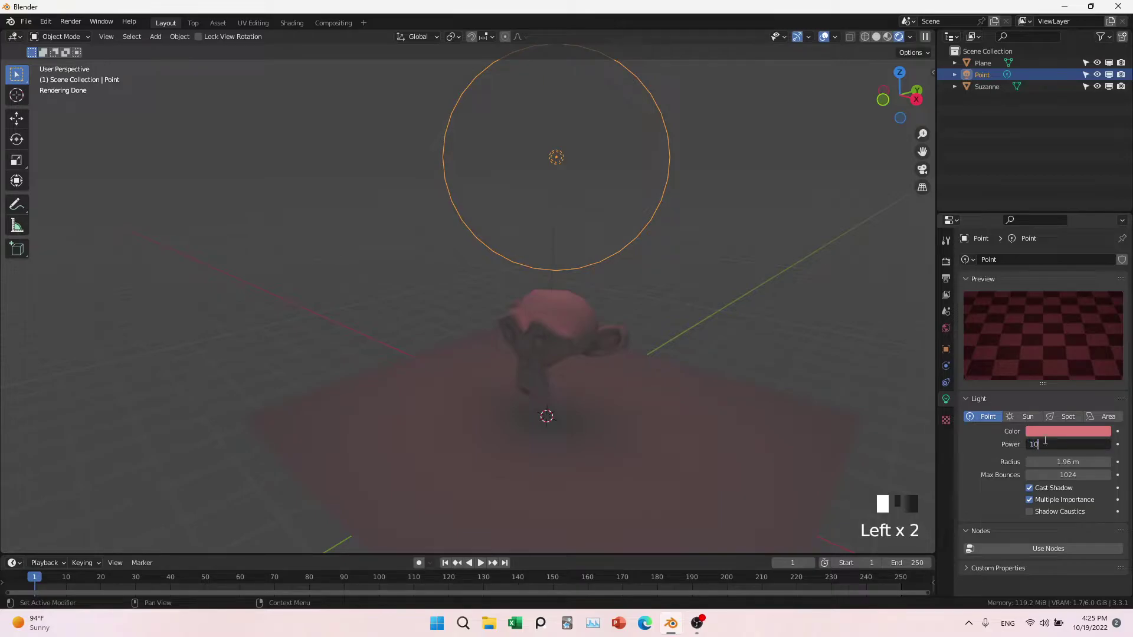
pyautogui.write('1000')
pyautogui.press('Return')
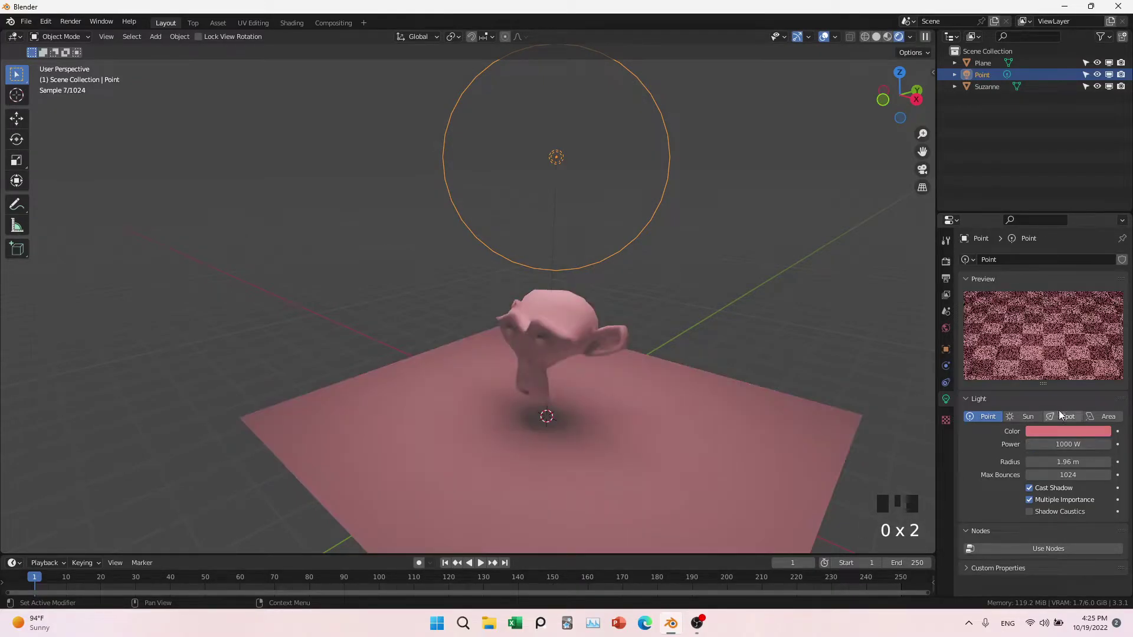
pyautogui.scroll(-3, 1003, 369)
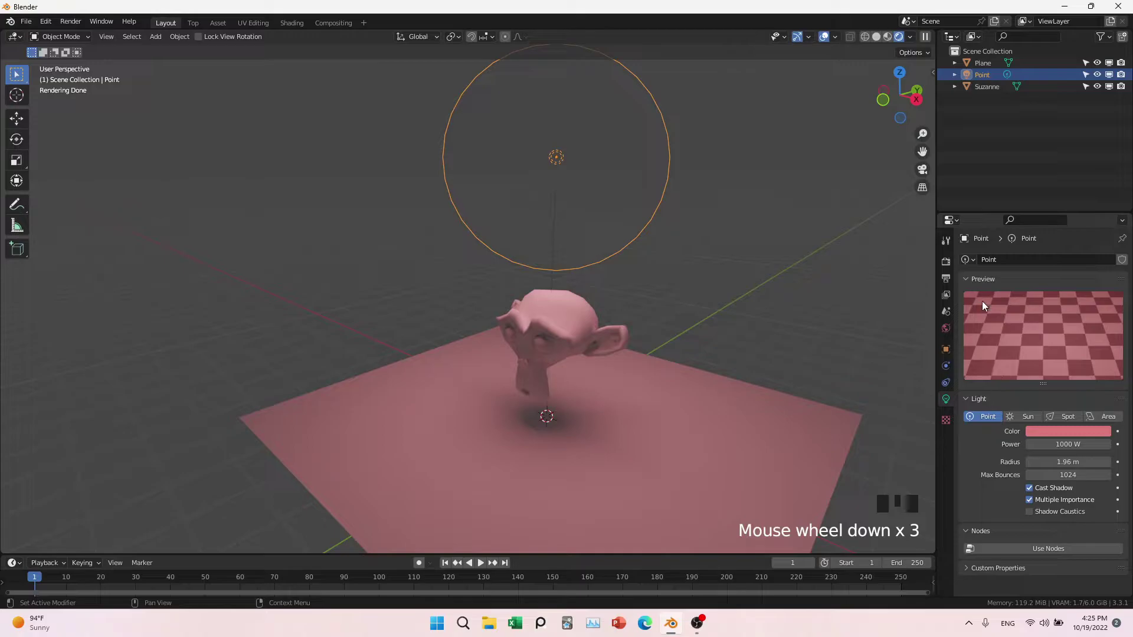
pyautogui.scroll(-3, 597, 375)
pyautogui.moveTo(597, 375)
pyautogui.mouseDown(button='middle')
pyautogui.moveTo(562, 397)
pyautogui.moveTo(627, 413)
pyautogui.moveTo(648, 392)
pyautogui.moveTo(583, 359)
pyautogui.mouseUp(button='middle')
# Change the lamp type to Sun with a strength of 100
pyautogui.hotkey('shift', 'a')
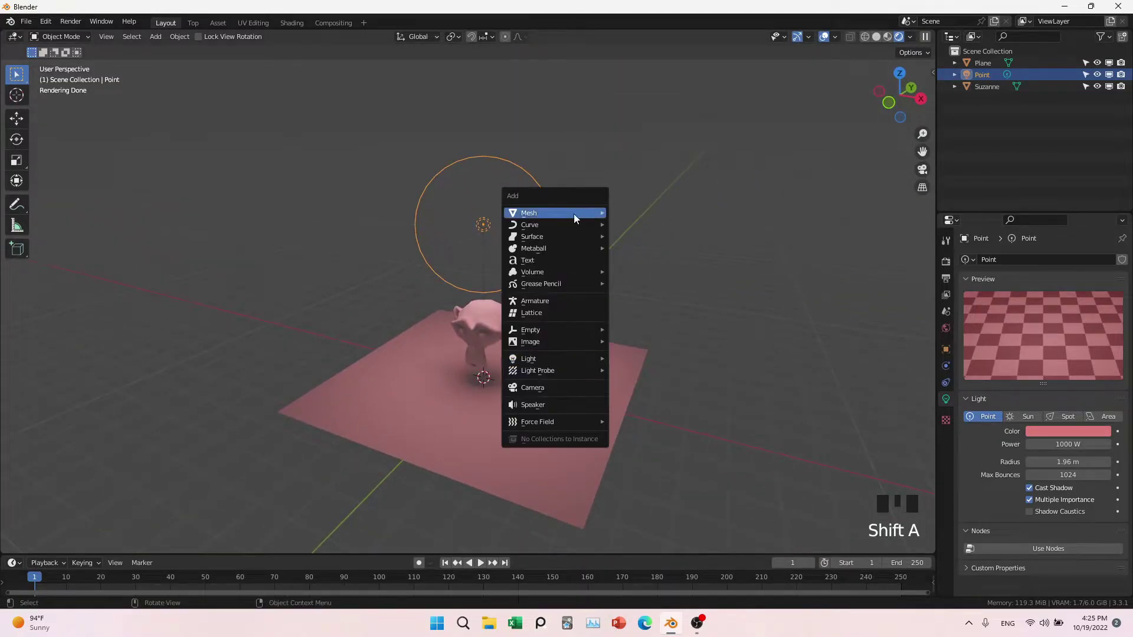
pyautogui.moveTo(573, 211)
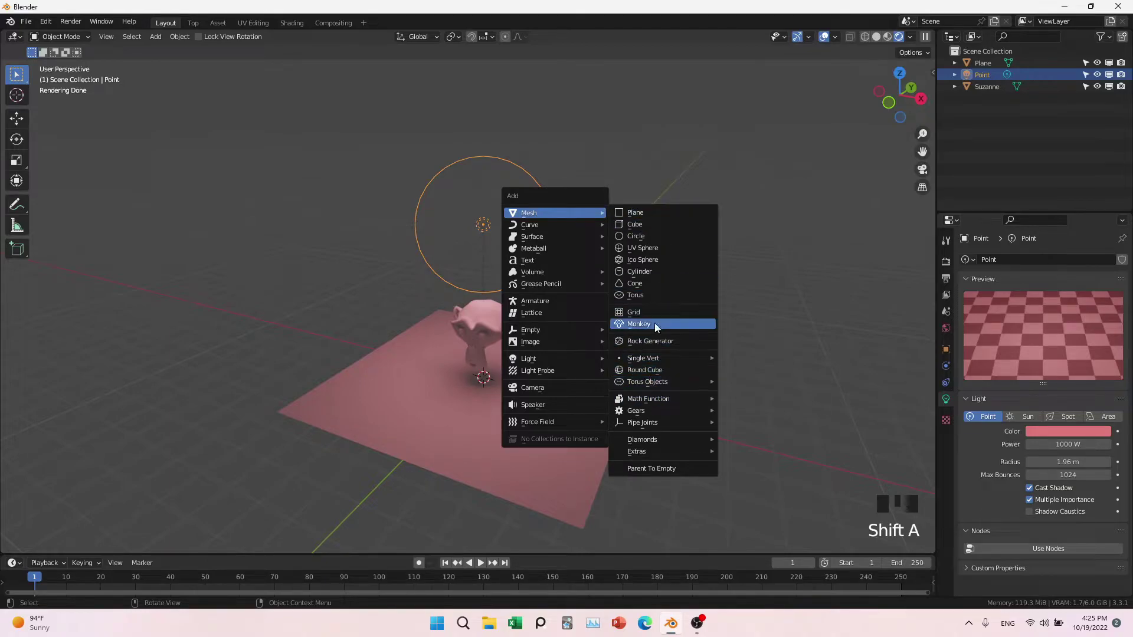
pyautogui.moveTo(548, 360)
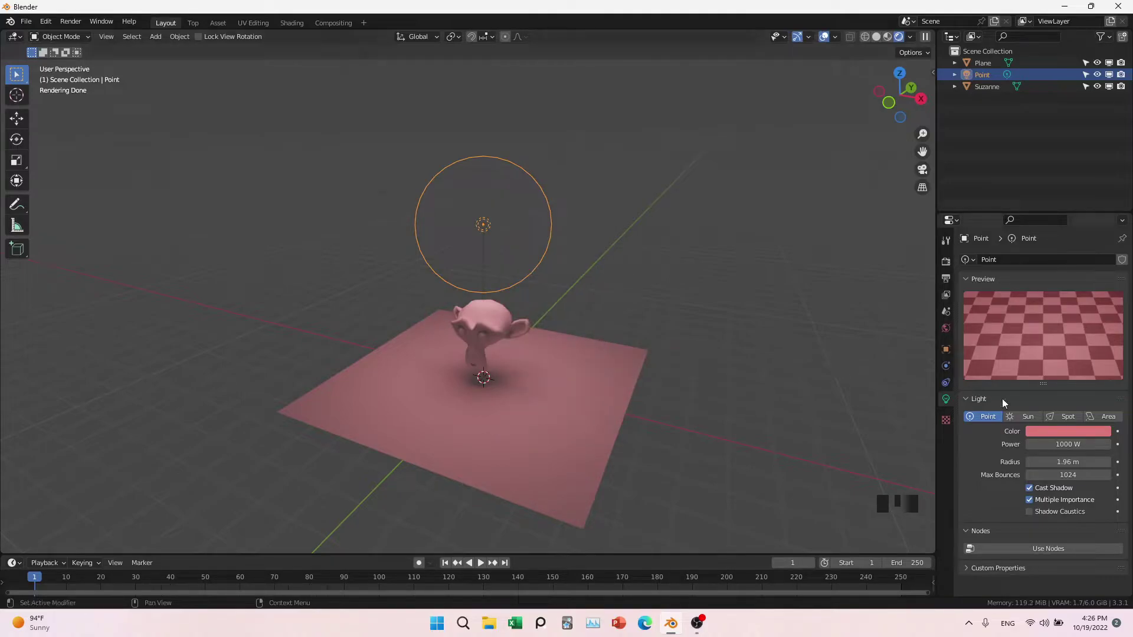
pyautogui.click(1027, 417)
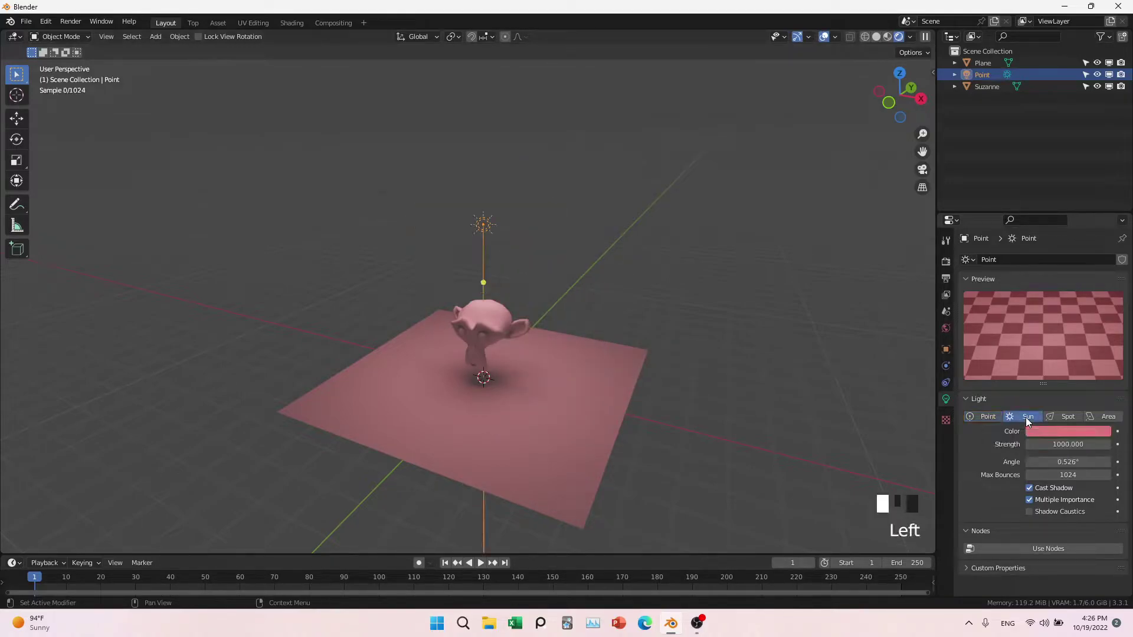
pyautogui.moveTo(473, 236); pyautogui.dragTo(805, 381, button='middle')
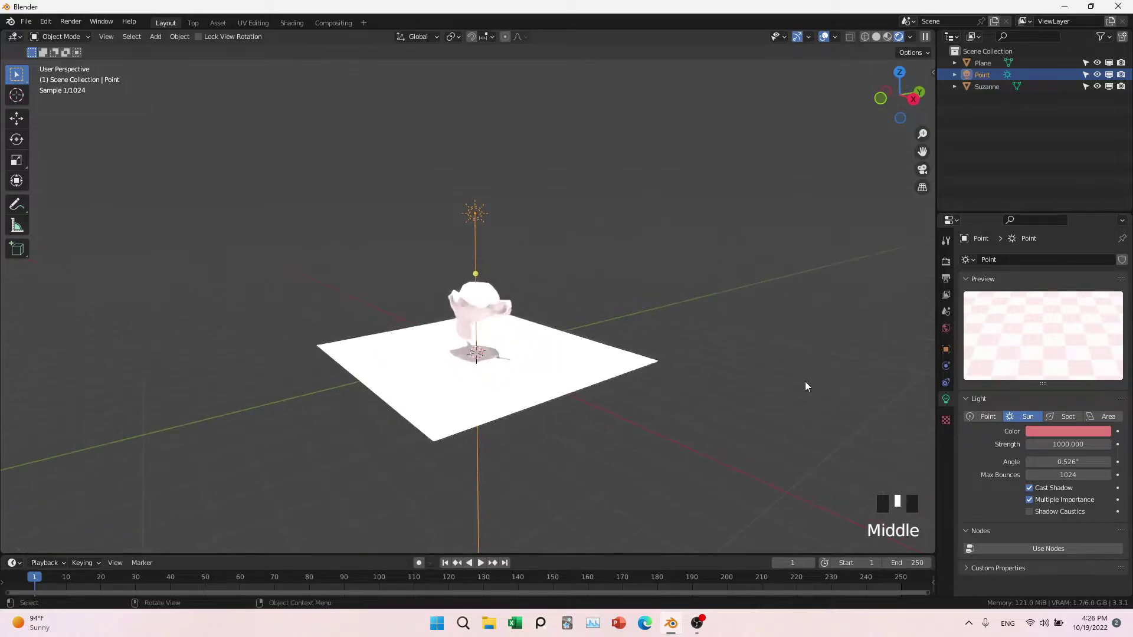
pyautogui.moveTo(1064, 444); pyautogui.dragTo(1067, 444)
pyautogui.write('1')
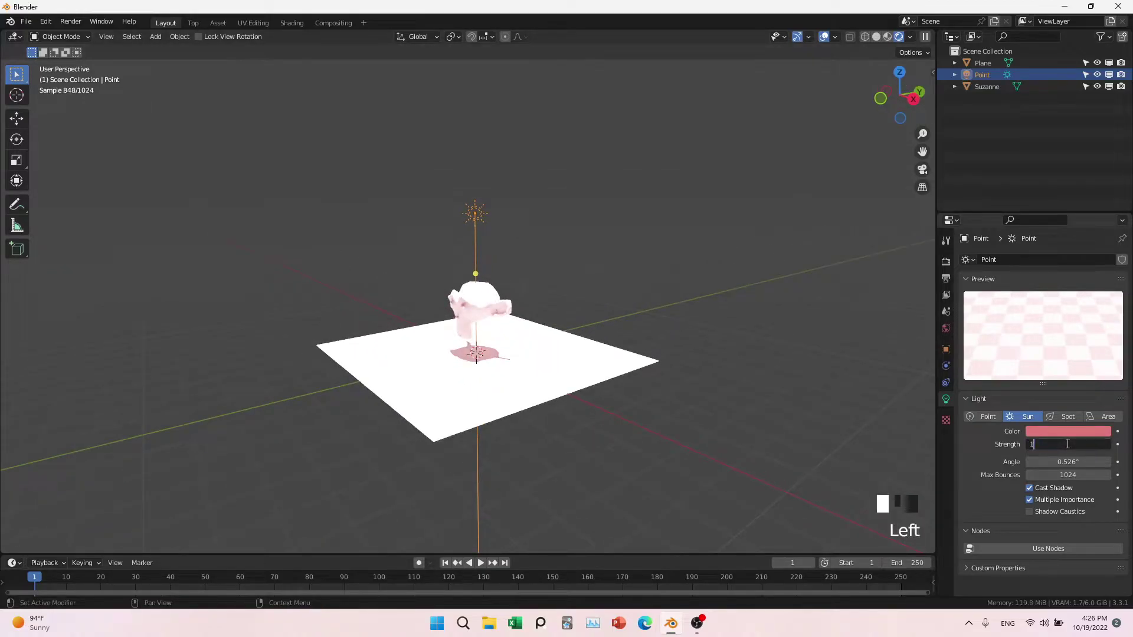
pyautogui.write('00')
pyautogui.press('Return')
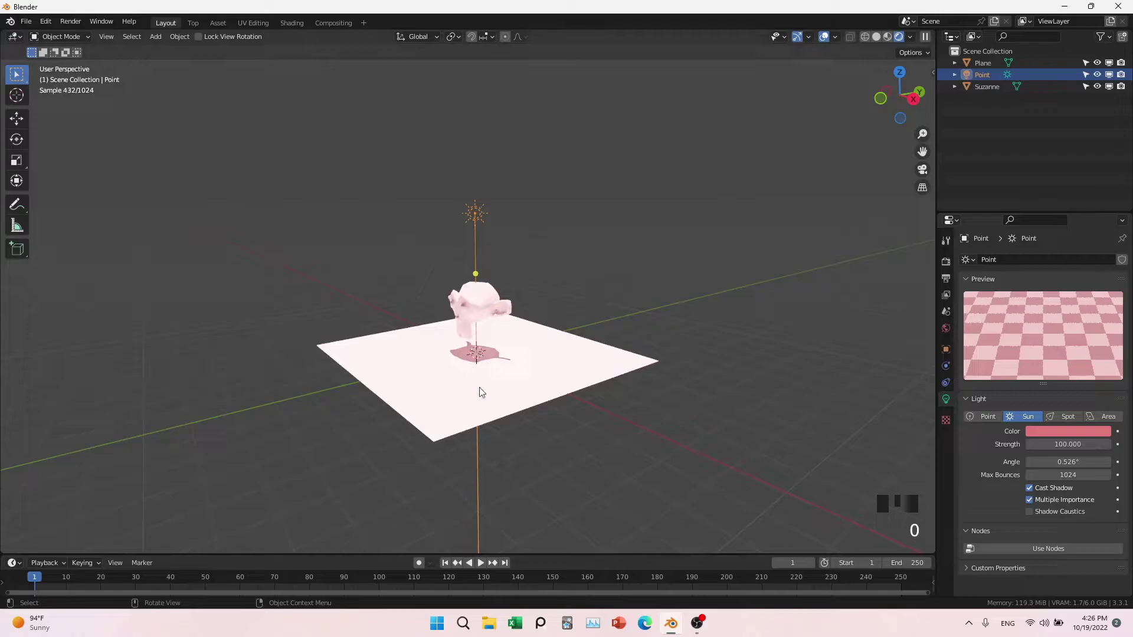
# Raise the sun lamp higher above Suzanne along Z
pyautogui.click(474, 213)
pyautogui.press('g')
pyautogui.press('z')
pyautogui.click(475, 77)
# Slide the sun sideways along X and aim it at Suzanne with Shift+T
pyautogui.keyDown('shift'); pyautogui.moveTo(491, 239); pyautogui.dragTo(564, 458, button='middle'); pyautogui.keyUp('shift')
pyautogui.press('g')
pyautogui.press('x')
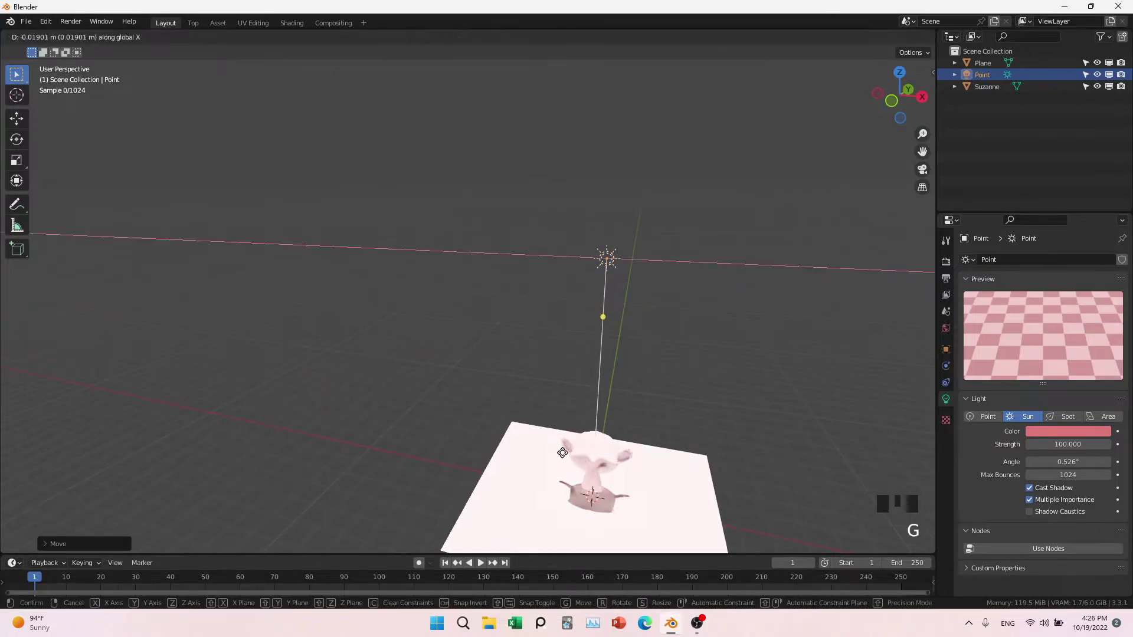
pyautogui.click(283, 395)
pyautogui.moveTo(321, 304); pyautogui.dragTo(590, 461)
pyautogui.hotkey('shift', 't')
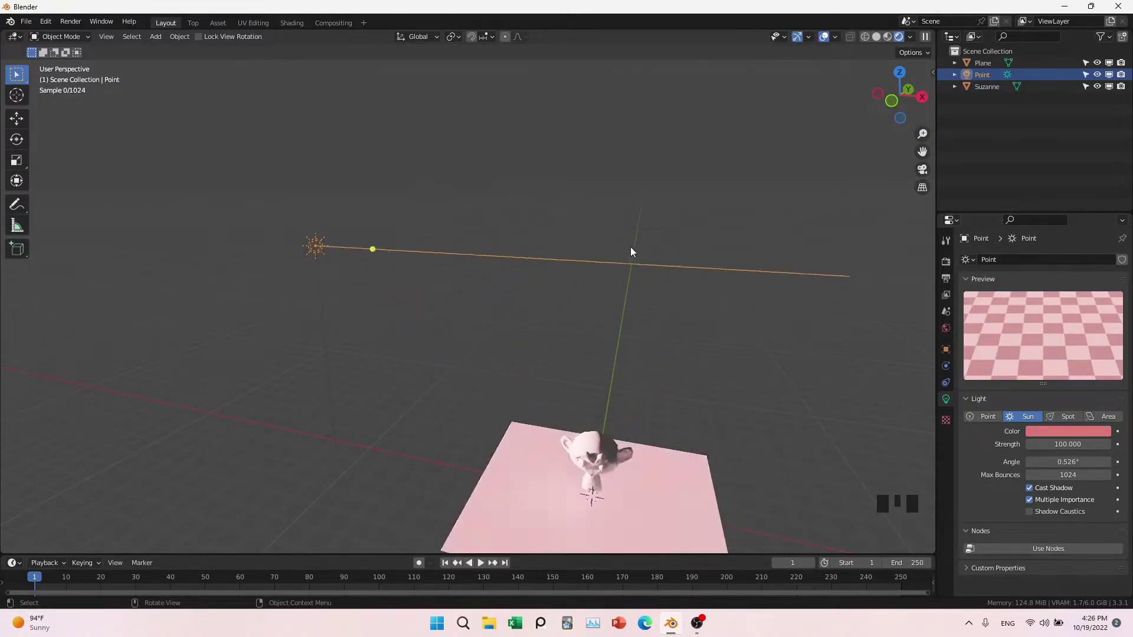
pyautogui.click(558, 431)
pyautogui.hotkey('shift', 't')
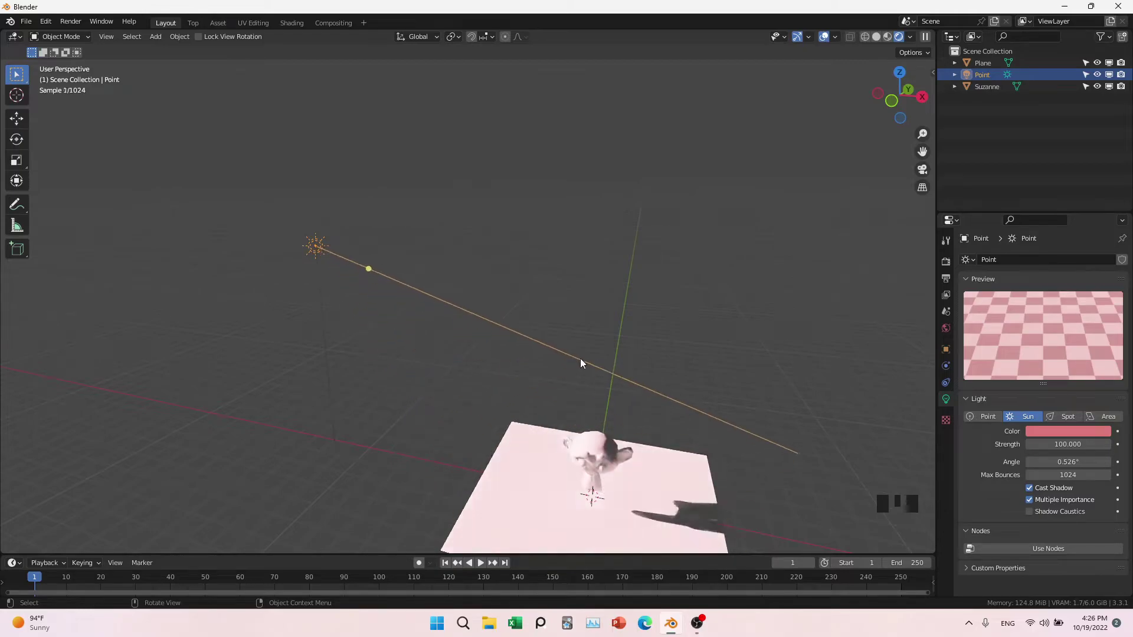
pyautogui.moveTo(376, 438); pyautogui.dragTo(434, 354, button='middle')
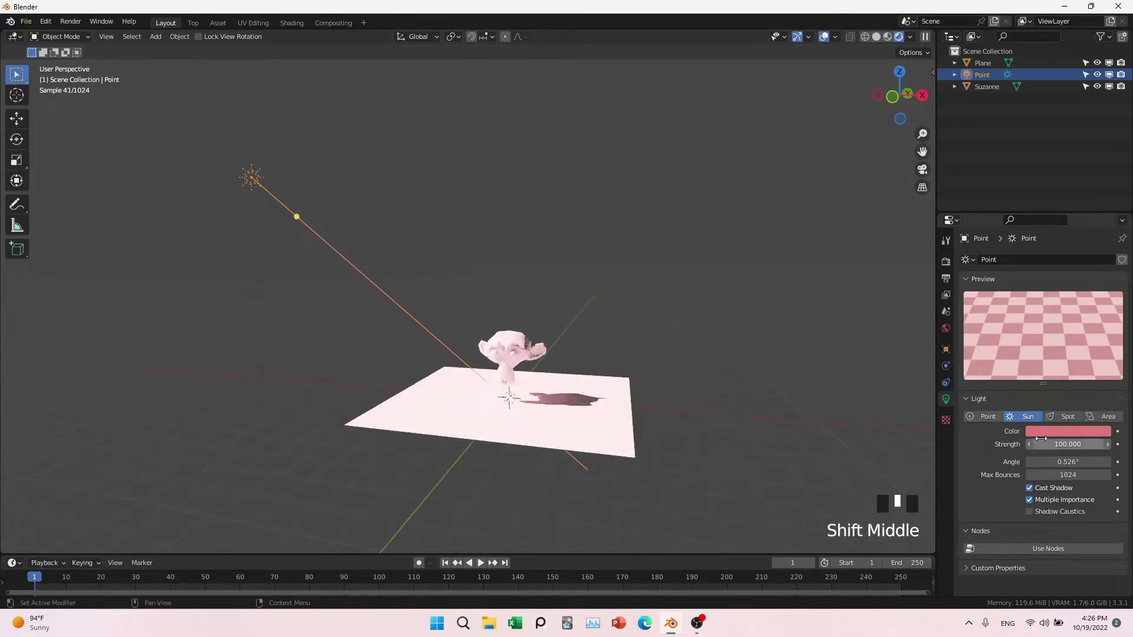
# Set the sun's colour to white
pyautogui.click(1044, 430)
pyautogui.moveTo(1030, 312); pyautogui.dragTo(1008, 263)
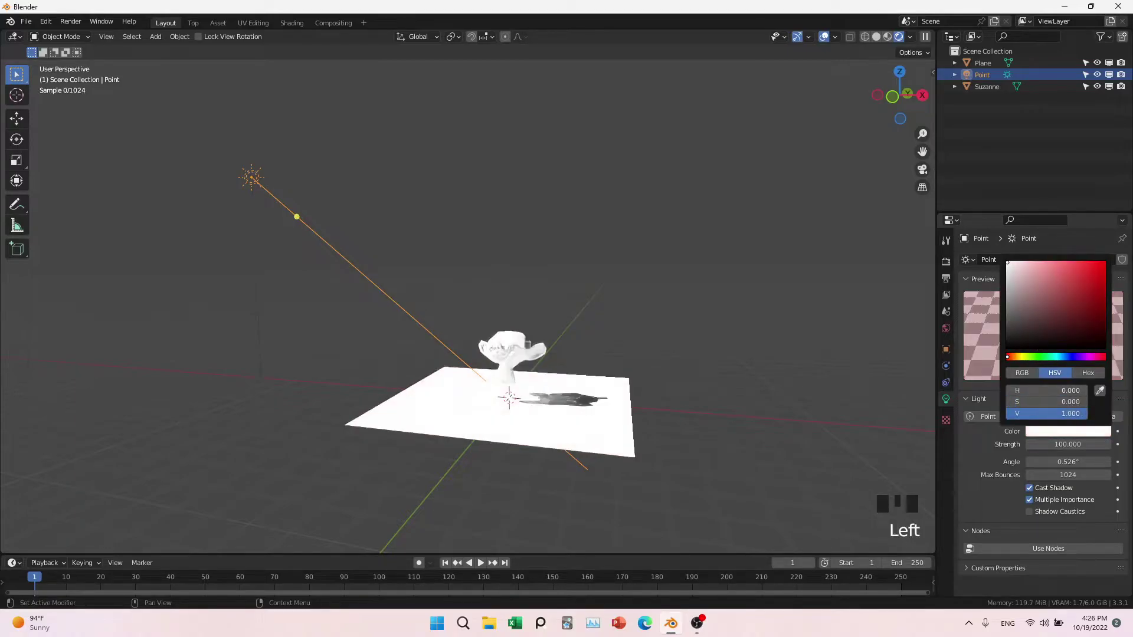
pyautogui.moveTo(725, 416); pyautogui.dragTo(607, 399, button='middle')
pyautogui.scroll(3, 578, 413)
pyautogui.moveTo(554, 425); pyautogui.dragTo(624, 484, button='middle')
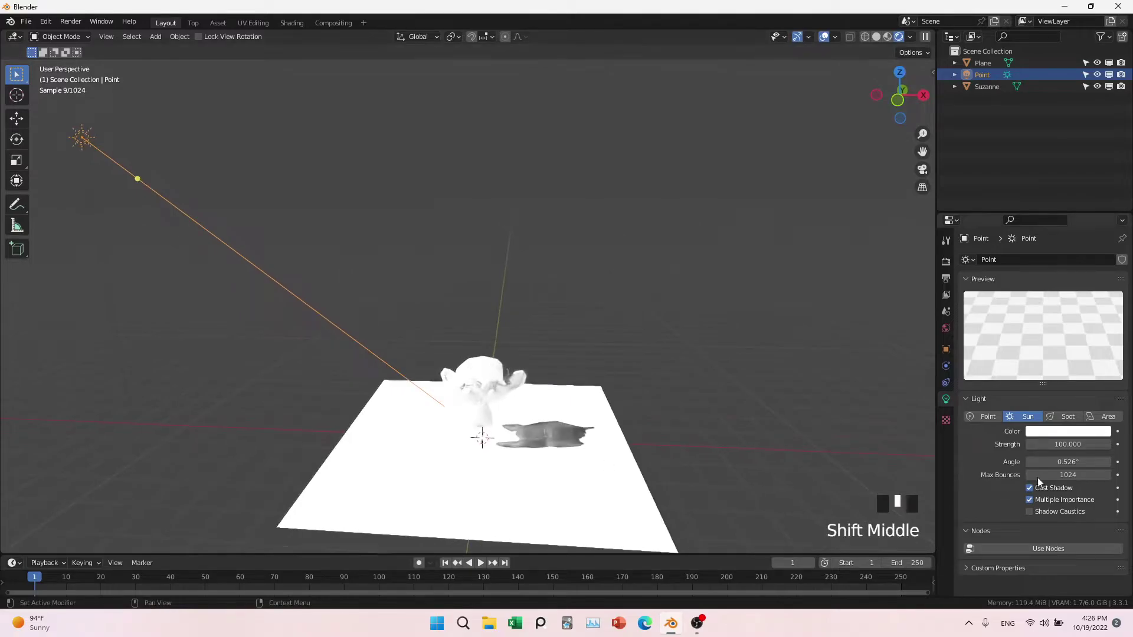
# Lower the sun's strength to 50, then to 10
pyautogui.click(1091, 442)
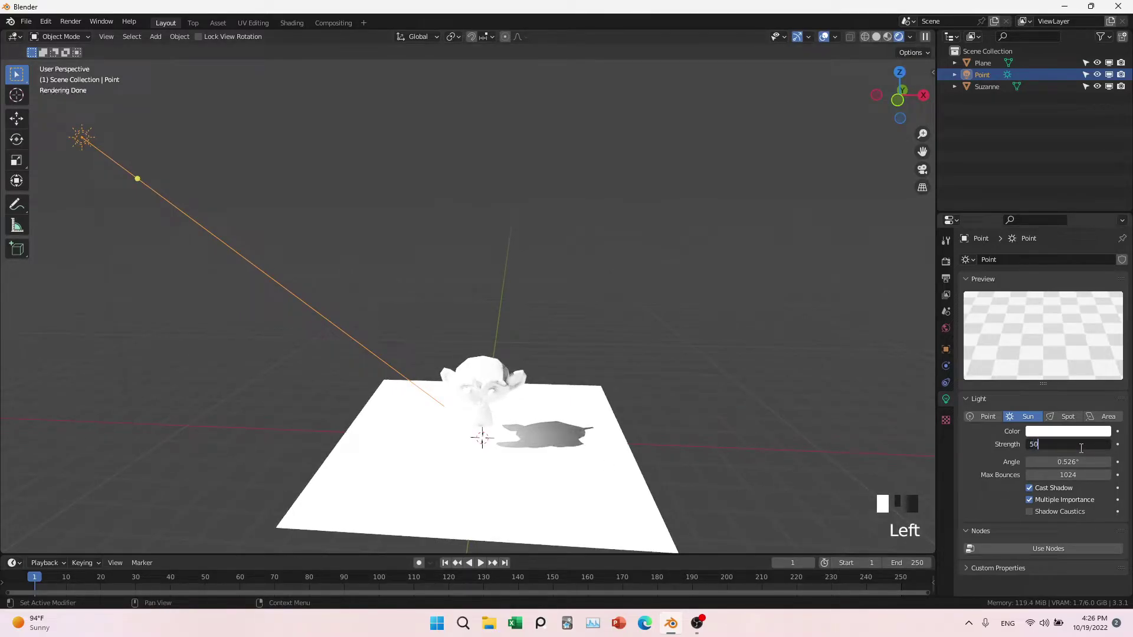
pyautogui.write('50')
pyautogui.press('Return')
pyautogui.click(1066, 444)
pyautogui.write('10')
pyautogui.press('Return')
pyautogui.moveTo(688, 468); pyautogui.dragTo(597, 469, button='middle')
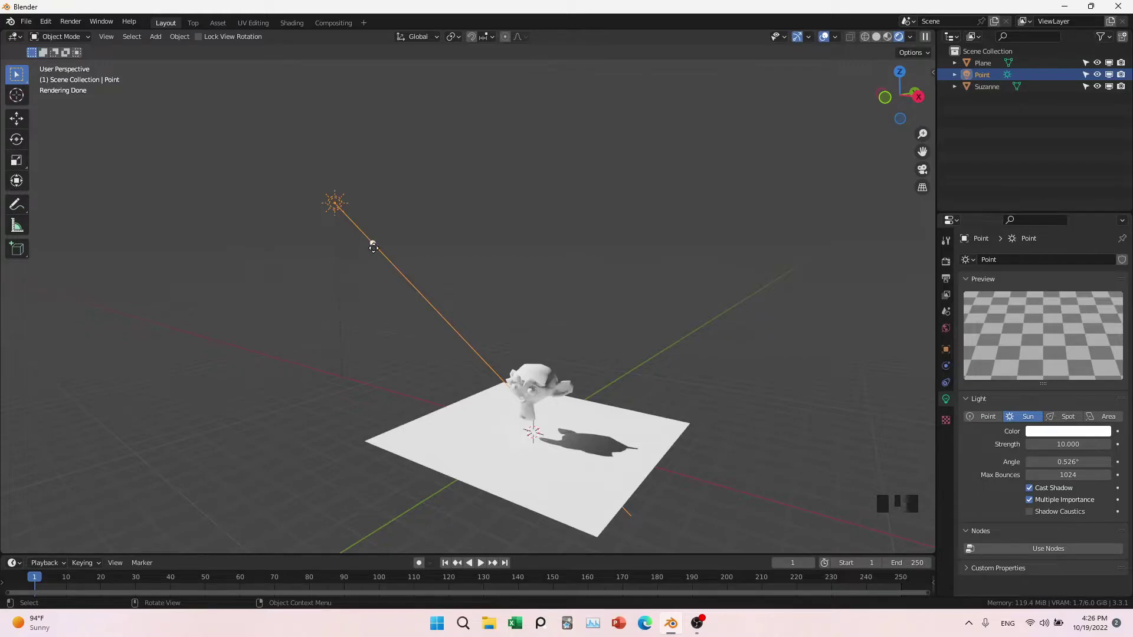
# Re-aim the sun's direction onto Suzanne with Shift+T
pyautogui.moveTo(373, 247)
pyautogui.mouseDown()
pyautogui.moveTo(534, 408)
pyautogui.moveTo(367, 235)
pyautogui.mouseUp()
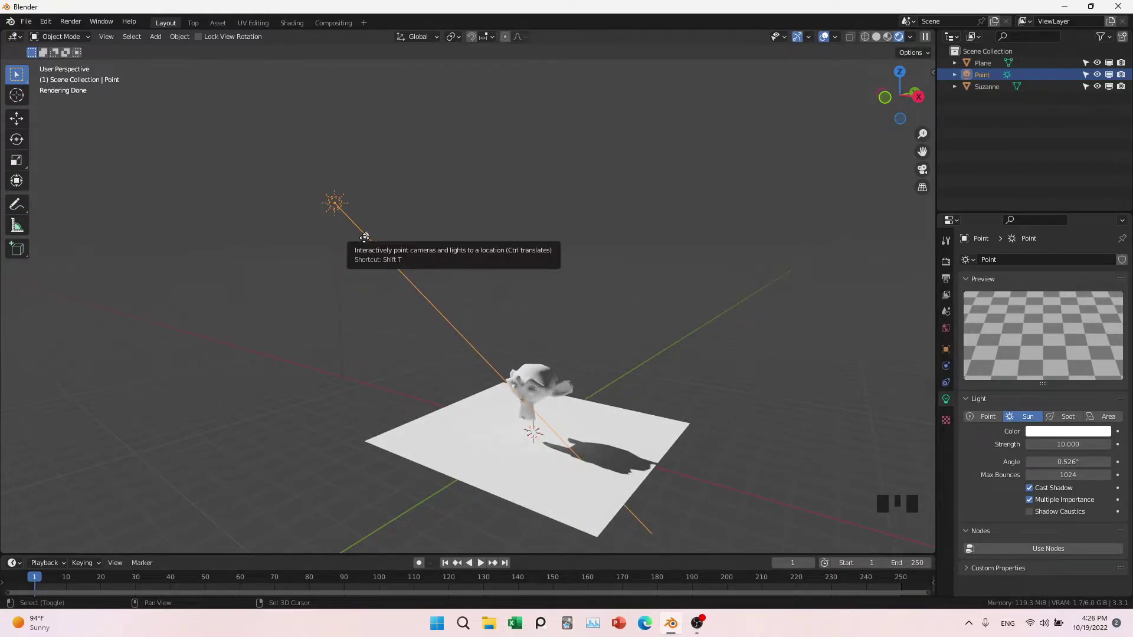
pyautogui.hotkey('shift', 't')
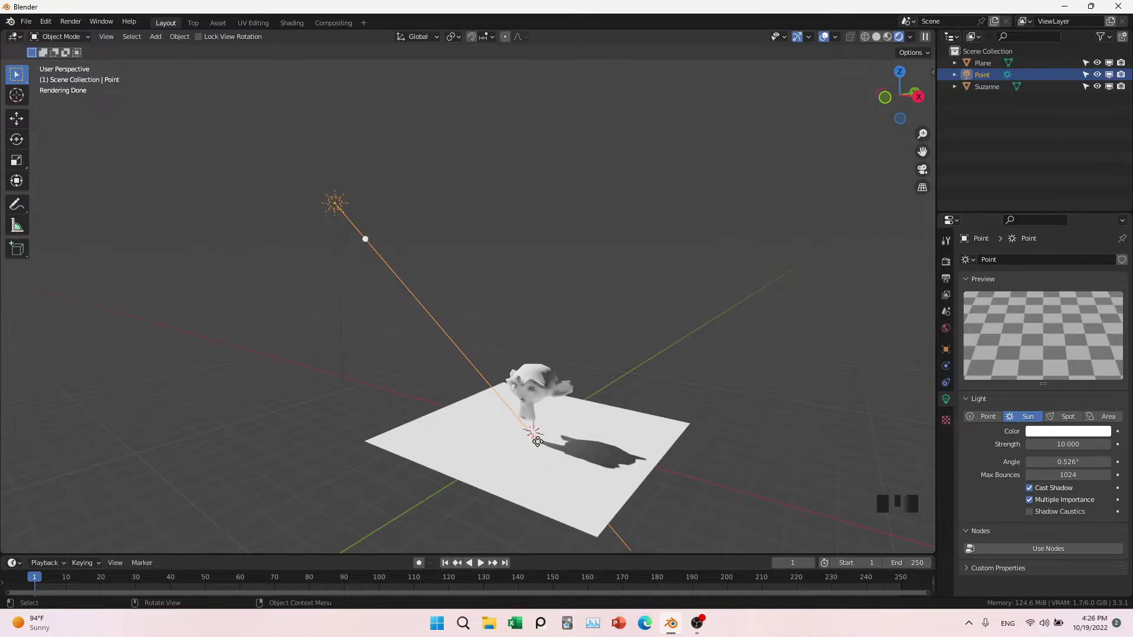
pyautogui.moveTo(671, 305); pyautogui.dragTo(610, 436, button='middle')
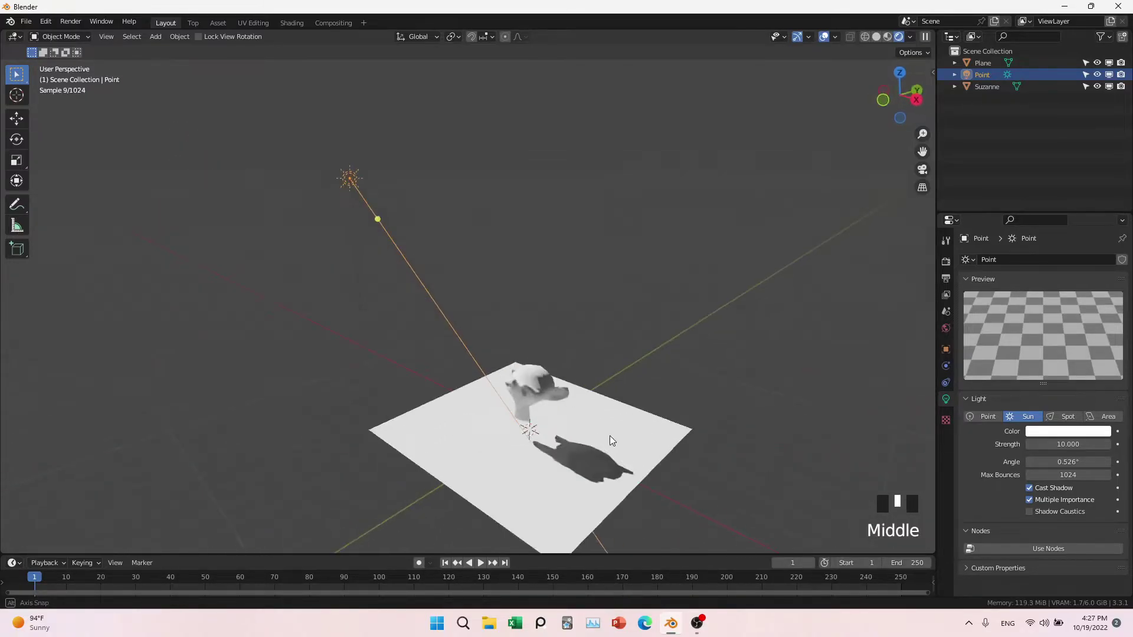
# Adjust the sun's angle to 18.5° for a soft, blurred shadow
pyautogui.moveTo(1054, 457); pyautogui.dragTo(1080, 457)
pyautogui.scroll(-3, 975, 555)
pyautogui.click(976, 567)
pyautogui.scroll(-4, 901, 458)
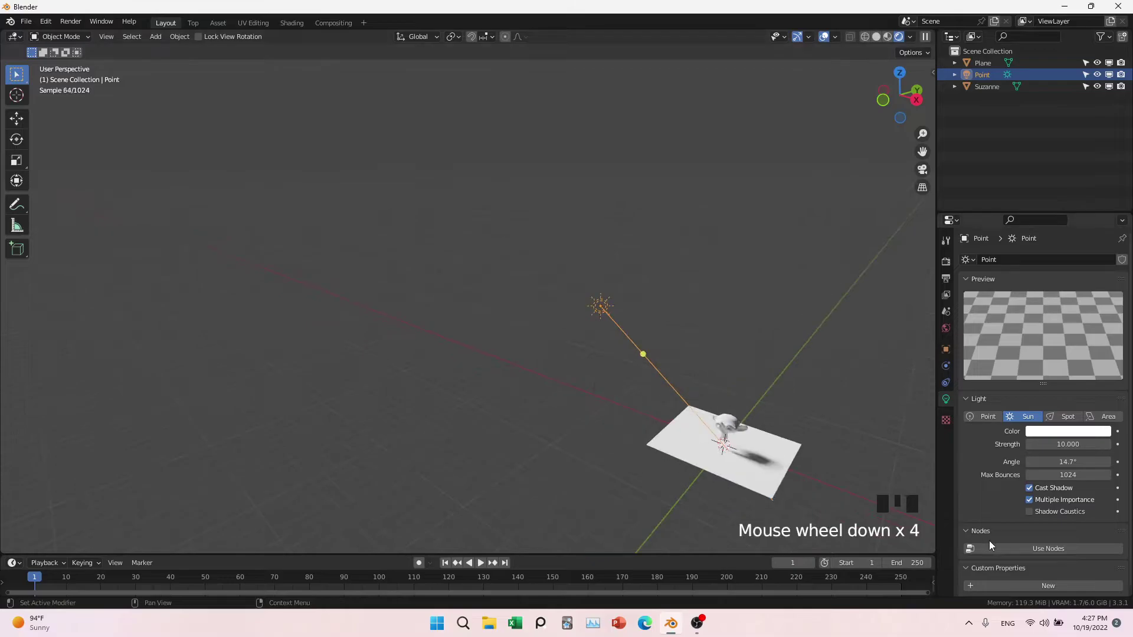
pyautogui.scroll(-5, 989, 540)
pyautogui.click(975, 557)
pyautogui.keyDown('shift'); pyautogui.moveTo(852, 501); pyautogui.dragTo(688, 456, button='middle'); pyautogui.keyUp('shift')
pyautogui.scroll(4, 665, 463)
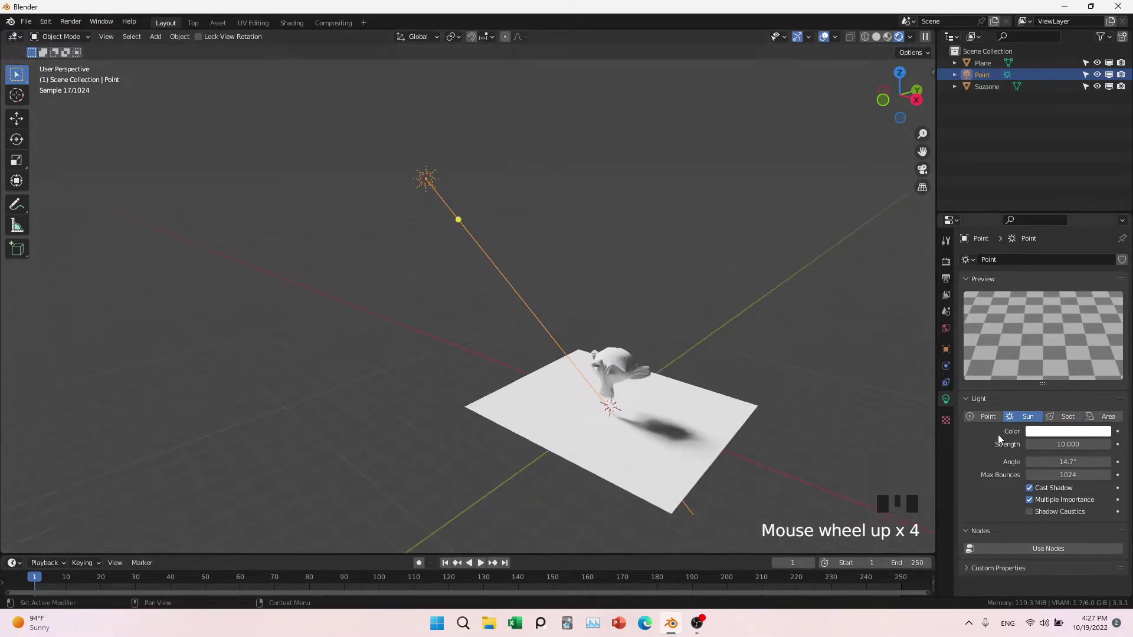
pyautogui.moveTo(1091, 461); pyautogui.dragTo(645, 437)
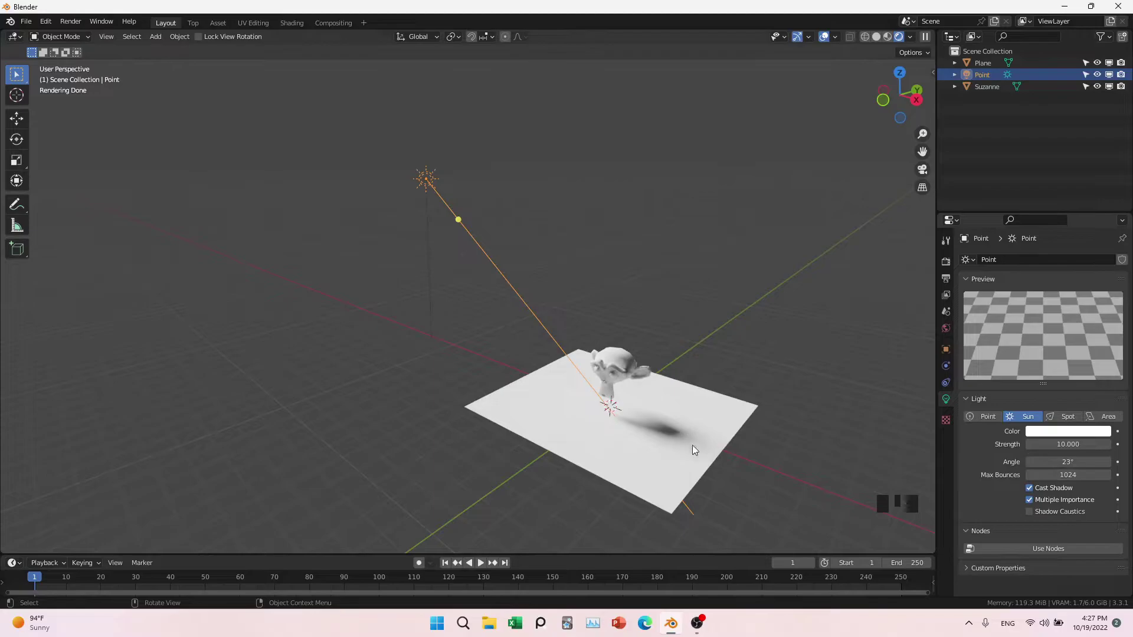
pyautogui.moveTo(1077, 461)
pyautogui.mouseDown()
pyautogui.moveTo(1038, 461)
pyautogui.moveTo(1068, 461)
pyautogui.mouseUp()
pyautogui.scroll(4, 720, 438)
pyautogui.scroll(4, 720, 438)
pyautogui.keyDown('shift'); pyautogui.moveTo(546, 404); pyautogui.dragTo(720, 426, button='middle'); pyautogui.keyUp('shift')
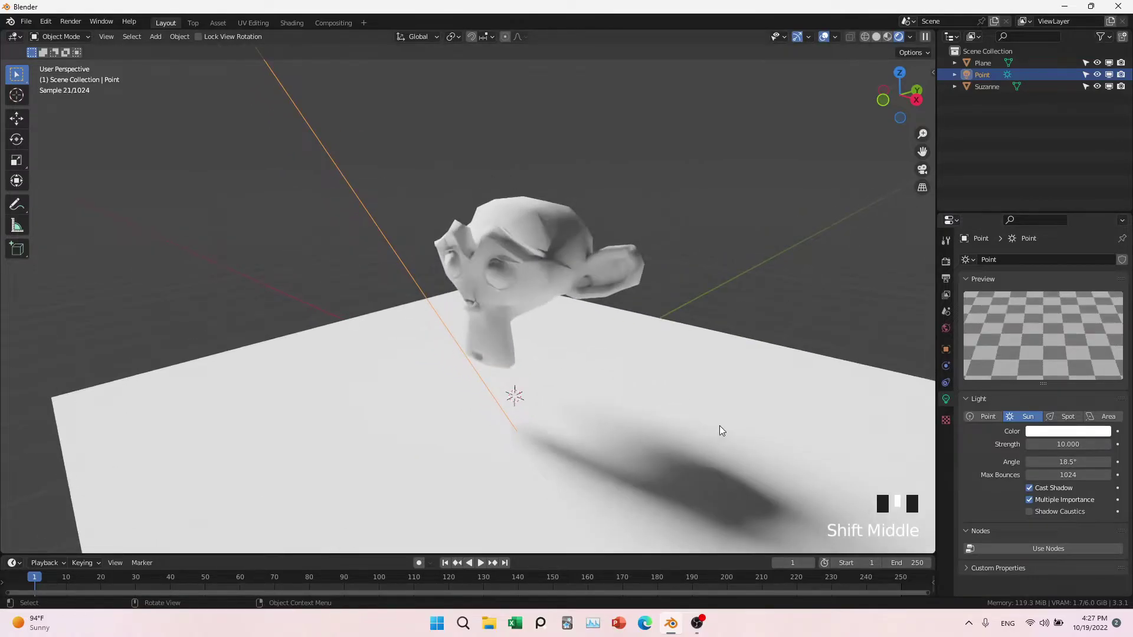
# Give Suzanne a Subdivision Surface modifier (viewport level 1, render 2) so her head renders smooth
pyautogui.click(537, 240)
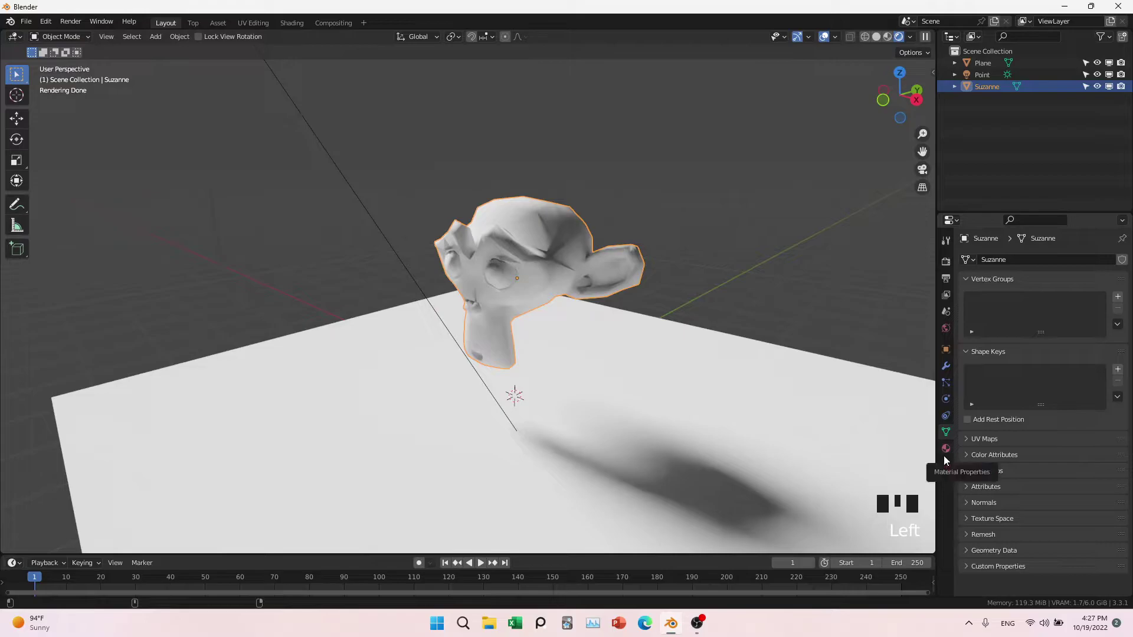
pyautogui.scroll(-2, 536, 299)
pyautogui.scroll(7, 530, 257)
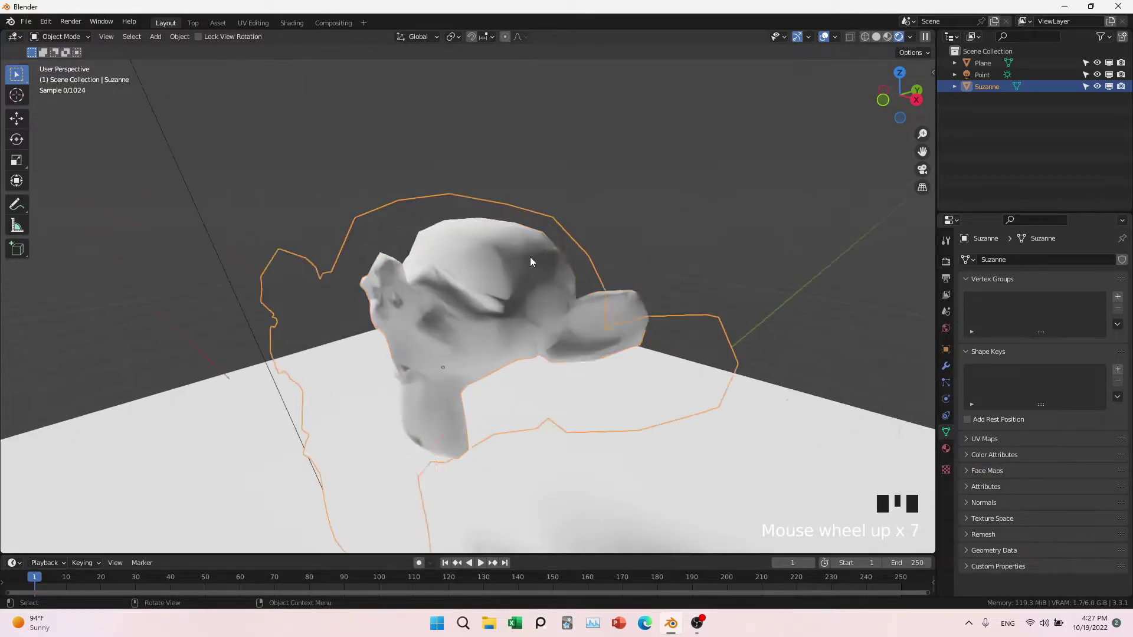
pyautogui.click(946, 364)
pyautogui.click(1016, 261)
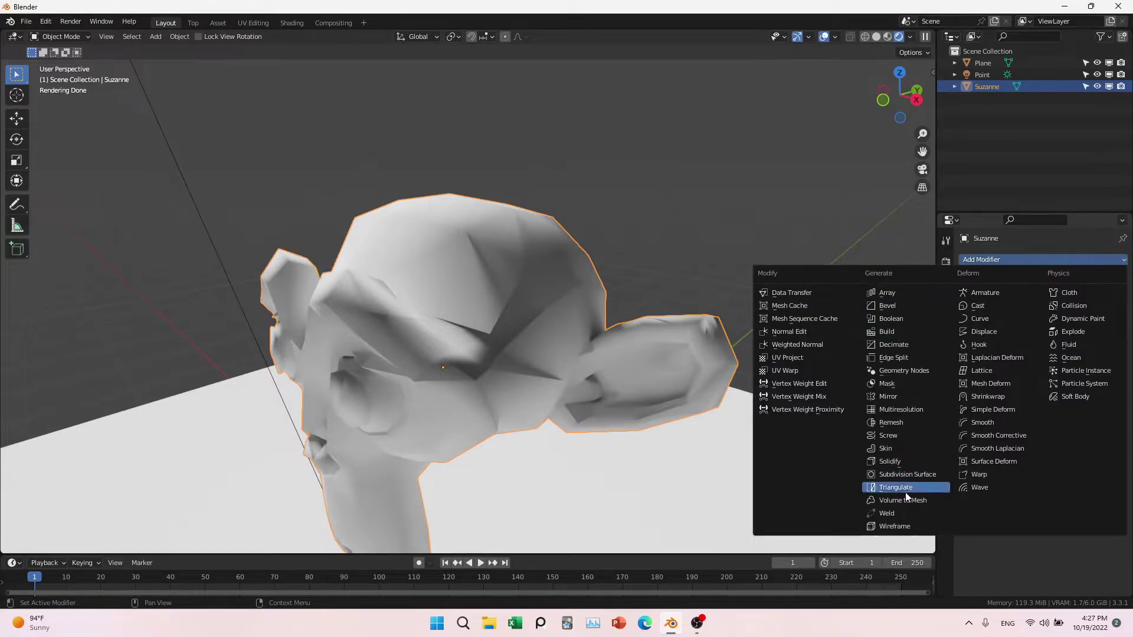
pyautogui.press('Return')
pyautogui.moveTo(582, 444); pyautogui.dragTo(572, 393, button='middle')
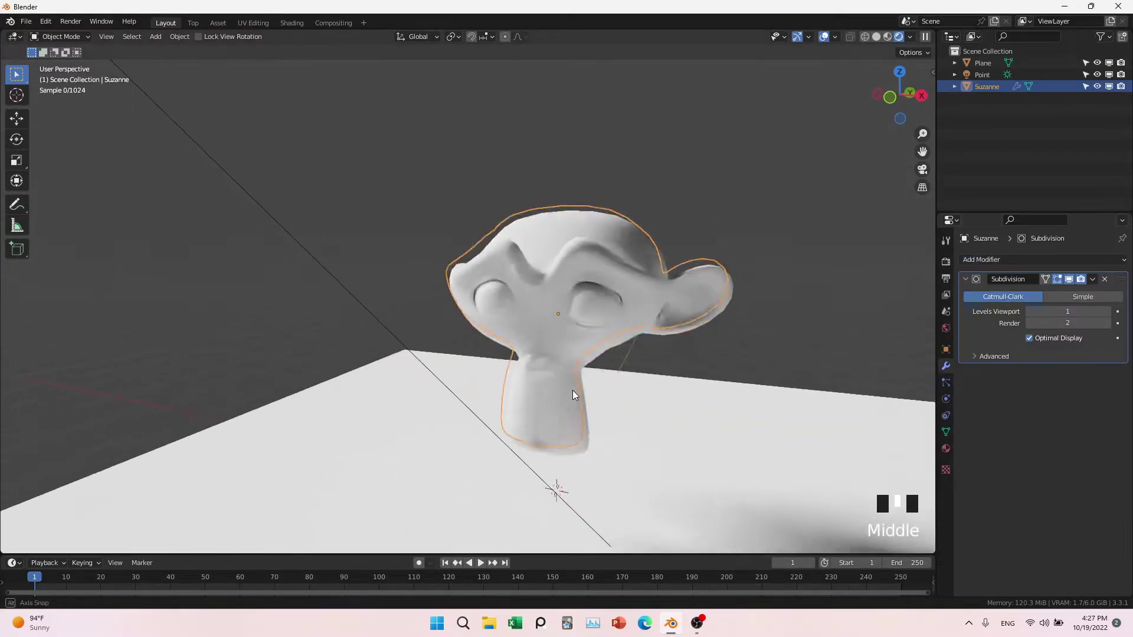
pyautogui.scroll(-5, 306, 235)
# On the sun lamp, try Shadow Caustics and leave it off, keeping strength 10 and 18.5°
pyautogui.click(295, 203)
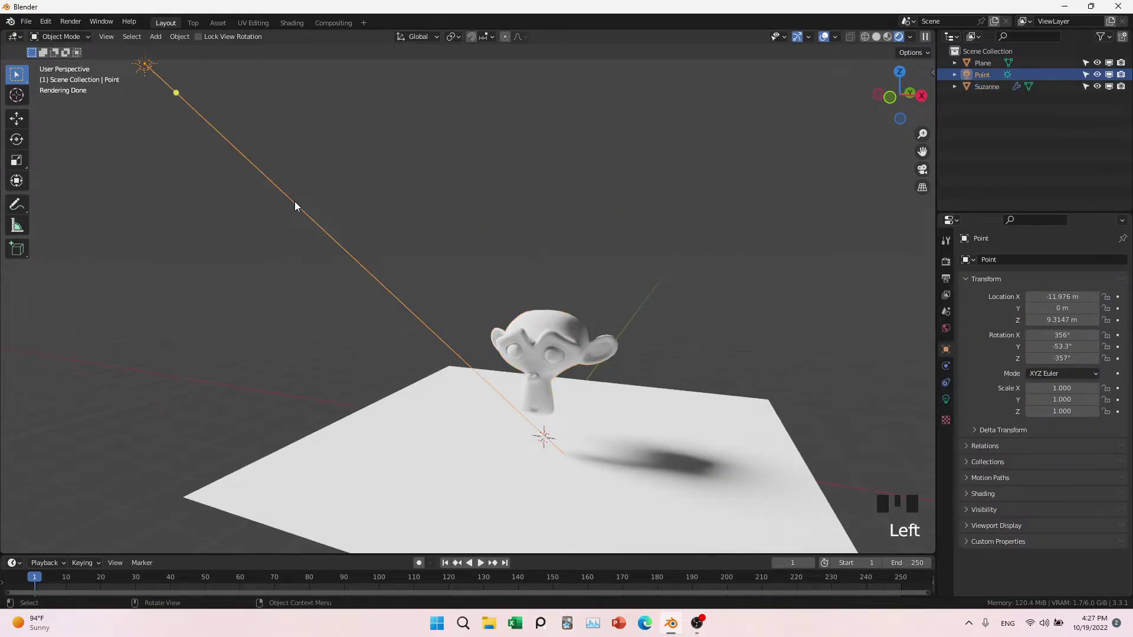
pyautogui.click(946, 399)
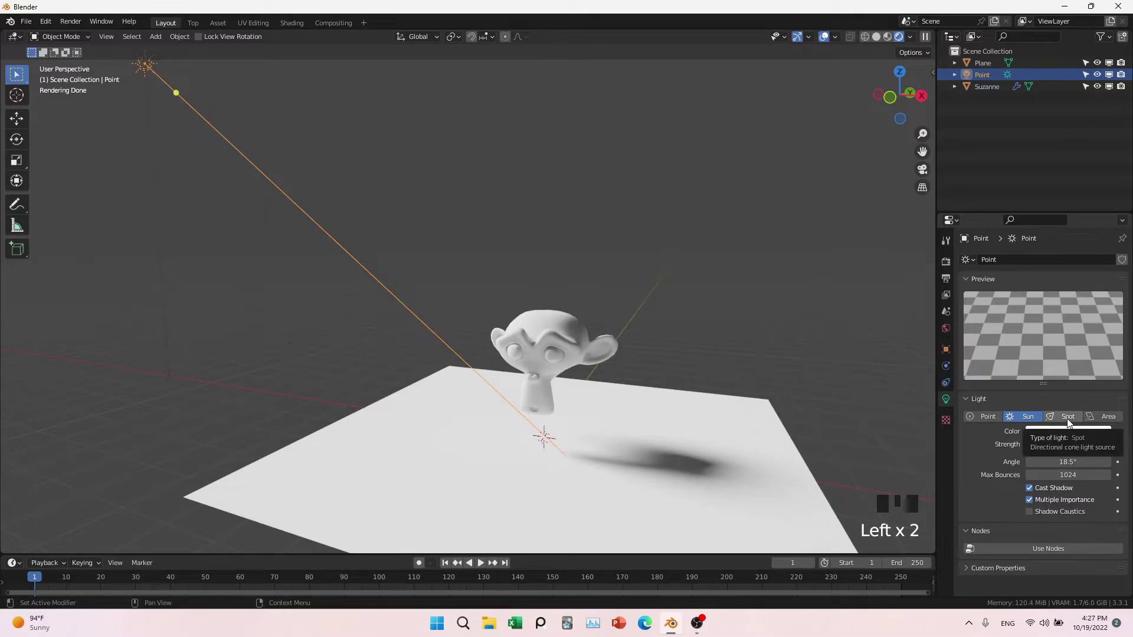
pyautogui.click(1028, 515)
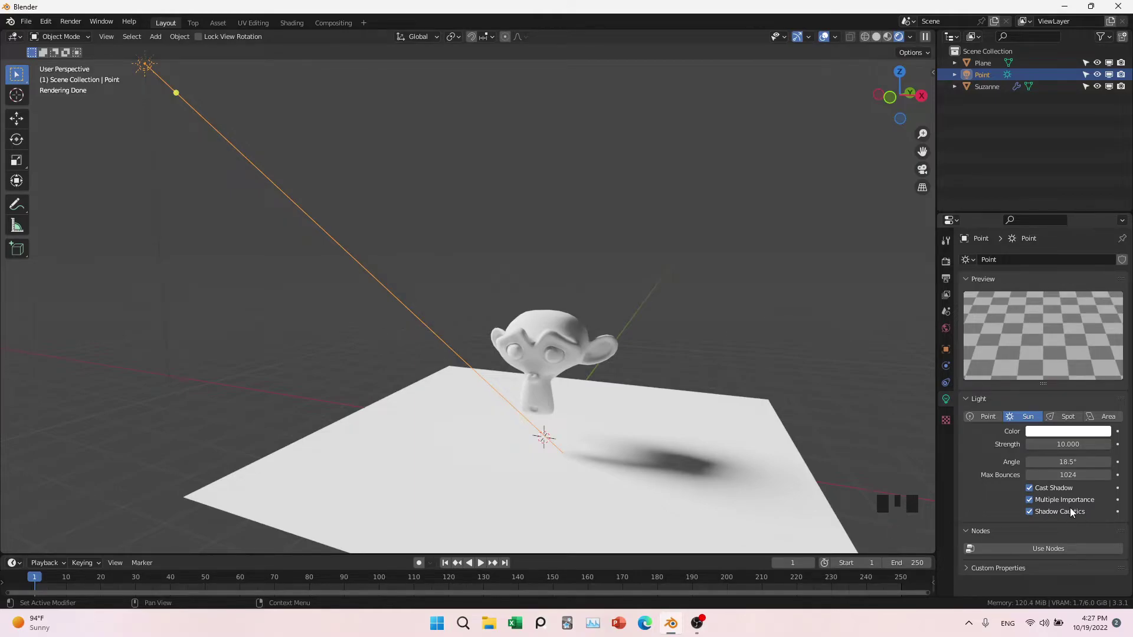
pyautogui.click(1030, 512)
pyautogui.scroll(-2, 645, 403)
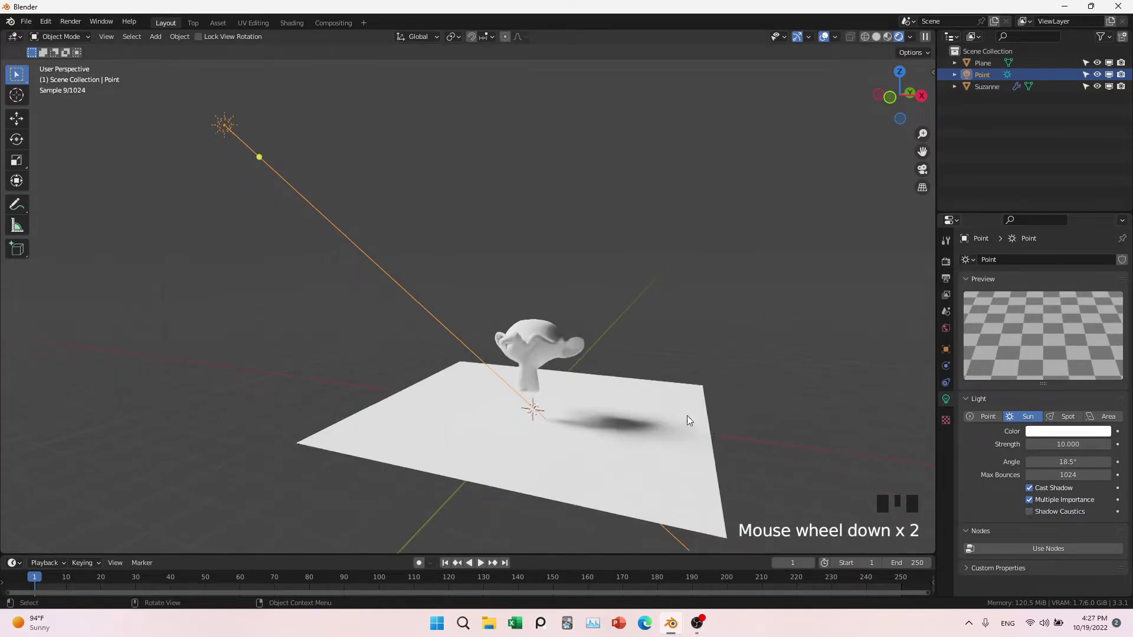
pyautogui.moveTo(645, 402); pyautogui.dragTo(691, 435, button='middle')
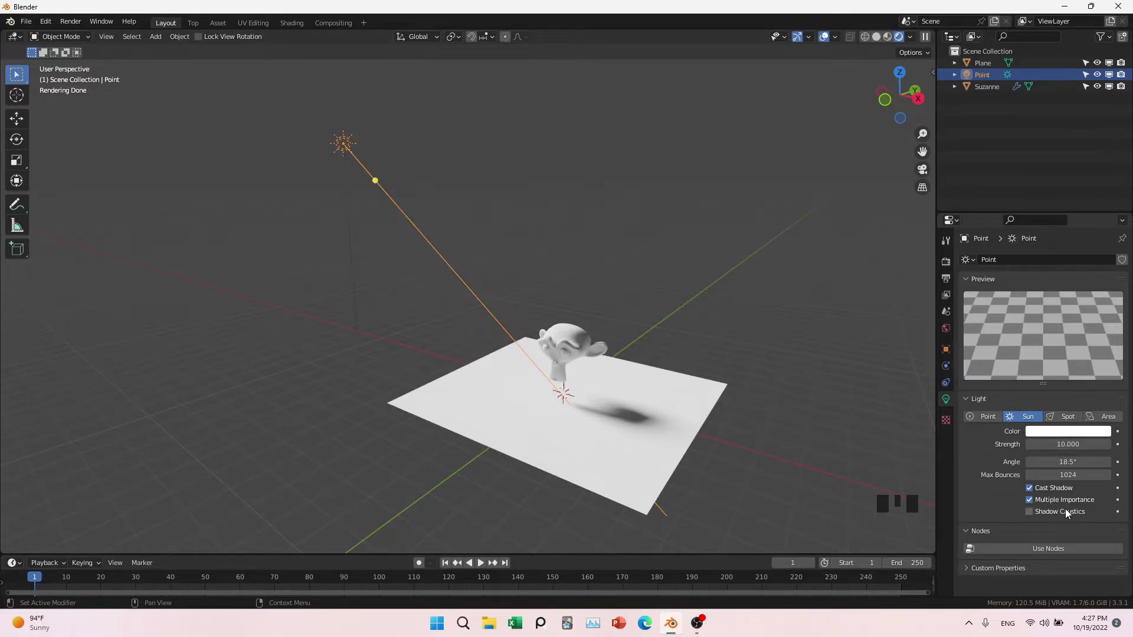
pyautogui.moveTo(632, 399)
pyautogui.keyDown('shift'); pyautogui.mouseDown(button='middle')
pyautogui.moveTo(606, 372)
pyautogui.moveTo(614, 397)
pyautogui.mouseUp(button='middle'); pyautogui.keyUp('shift')
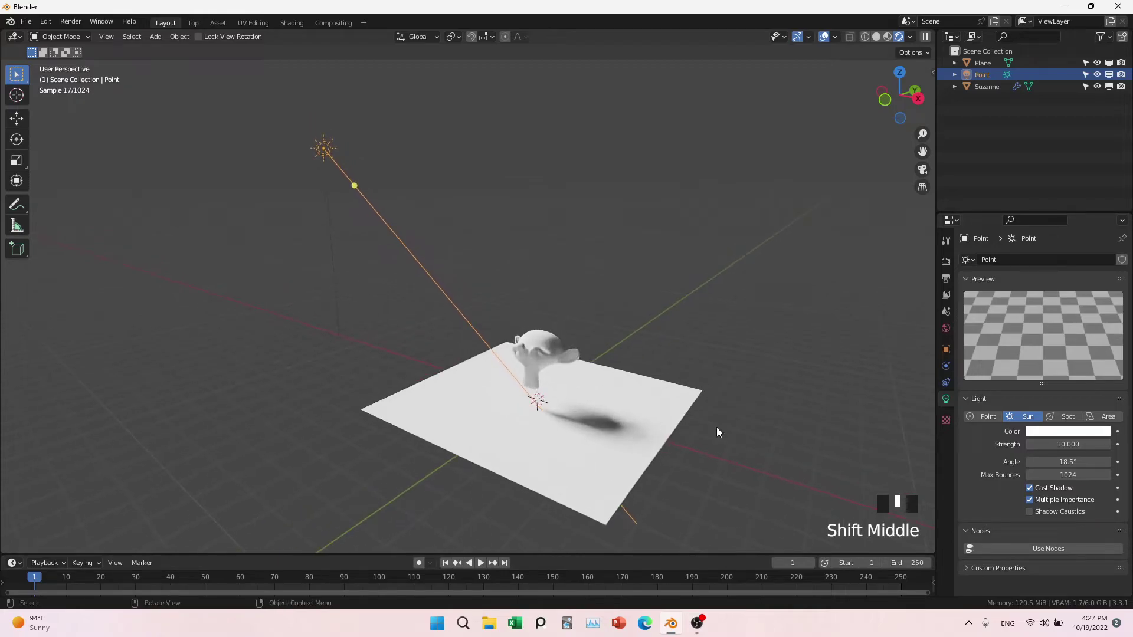
# Change the sun lamp into a Spot light with 1000 W power
pyautogui.click(1057, 418)
pyautogui.moveTo(639, 414); pyautogui.dragTo(679, 407, button='middle')
pyautogui.click(1074, 445)
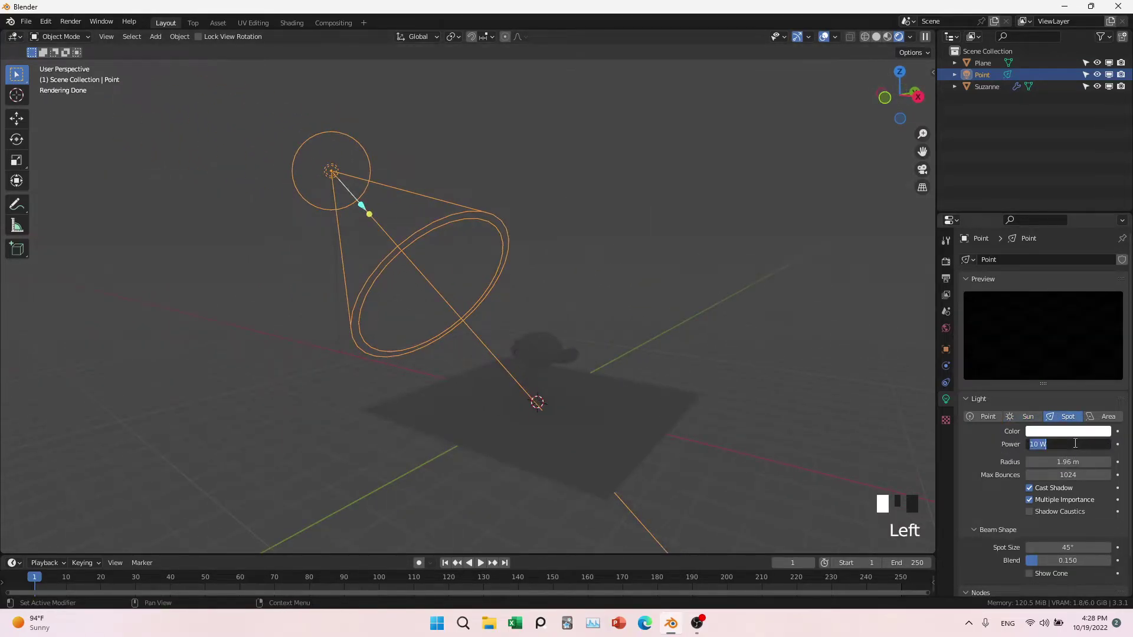
pyautogui.write('00')
pyautogui.press('Return')
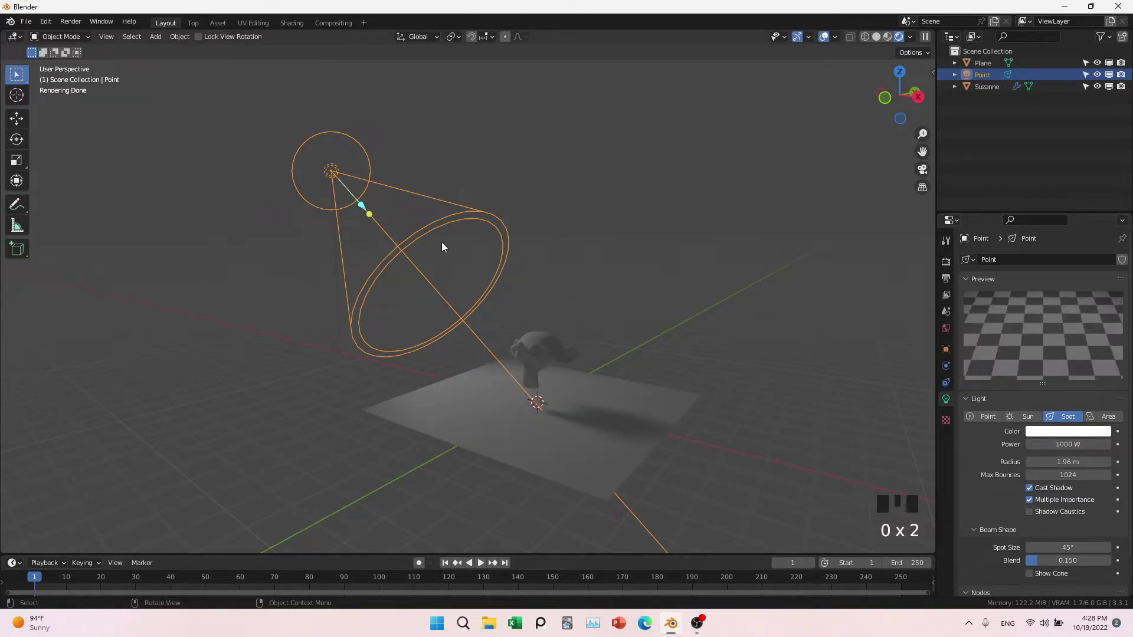
# Move the spot light above Suzanne and aim its cone straight down at her
pyautogui.keyDown('shift'); pyautogui.moveTo(581, 404); pyautogui.dragTo(246, 186, button='middle'); pyautogui.keyUp('shift')
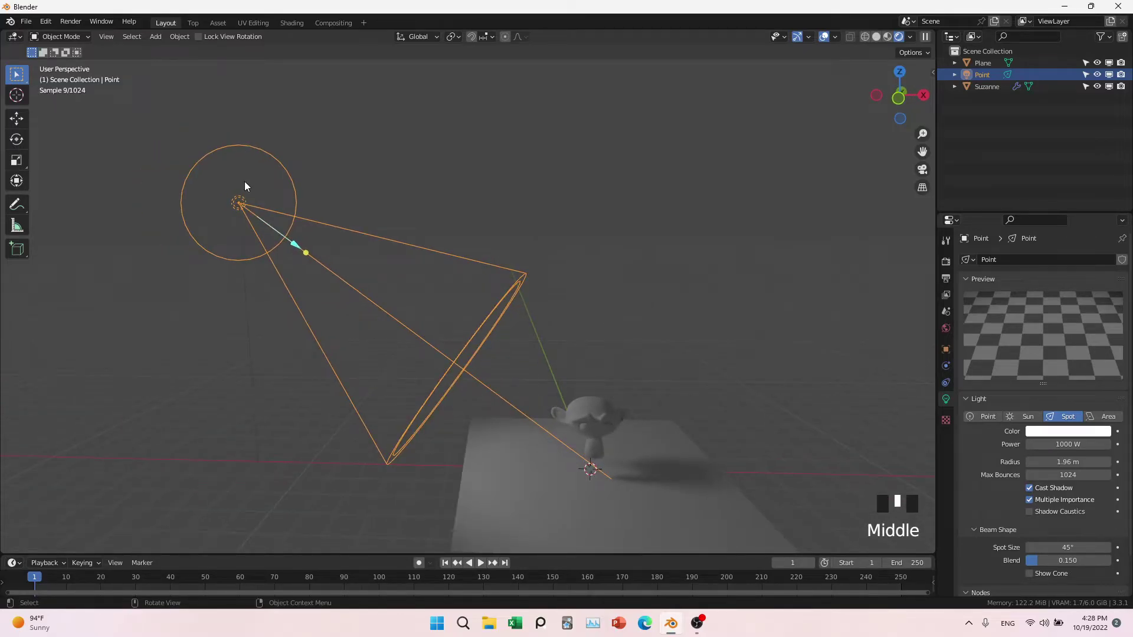
pyautogui.press('g')
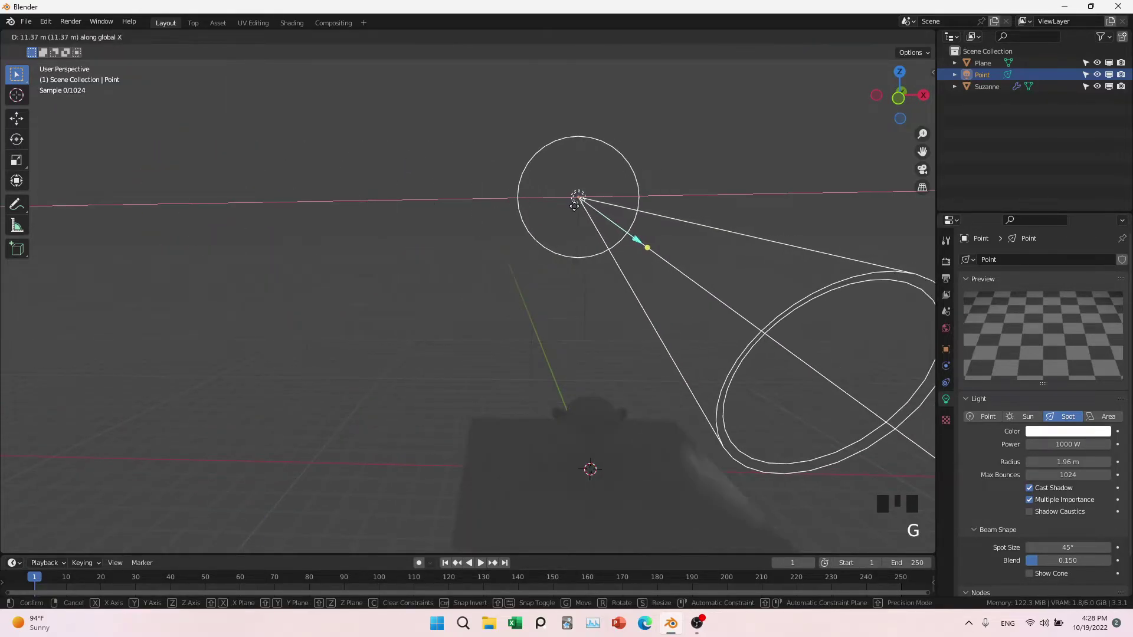
pyautogui.click(572, 206)
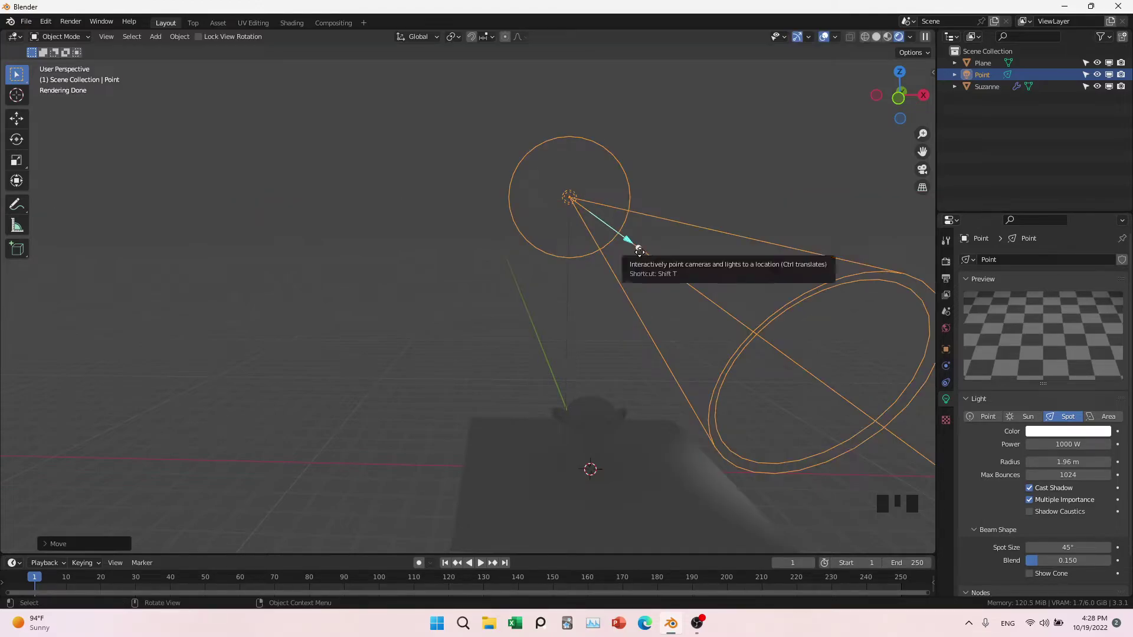
pyautogui.hotkey('shift', 't')
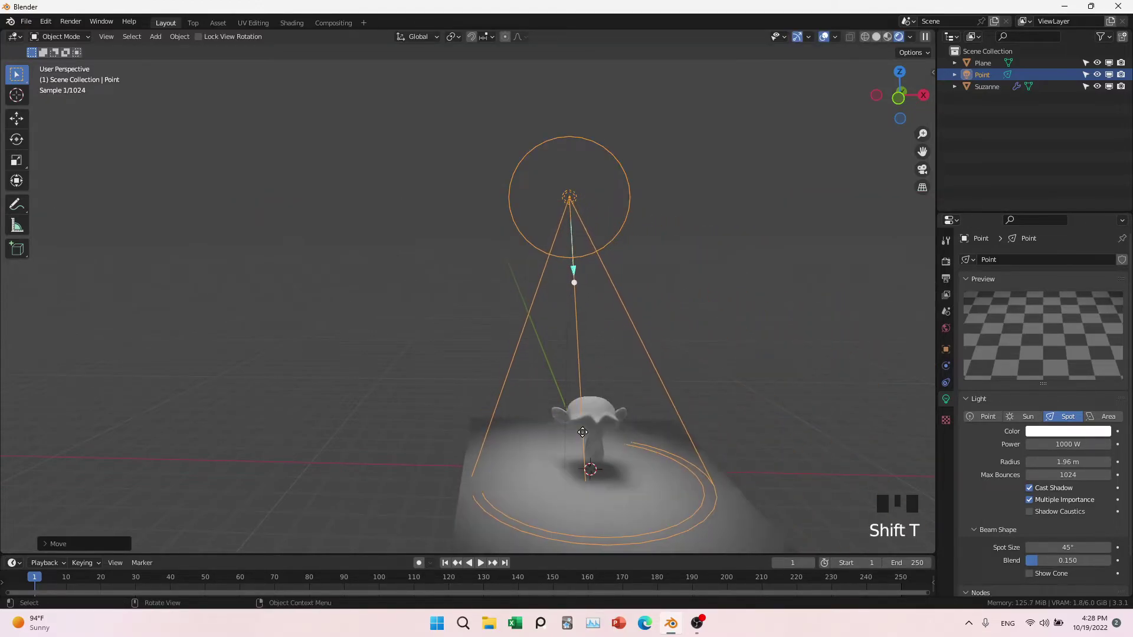
pyautogui.click(603, 442)
pyautogui.moveTo(603, 443); pyautogui.dragTo(645, 484, button='middle')
pyautogui.scroll(2, 632, 380)
pyautogui.keyDown('shift'); pyautogui.moveTo(632, 379); pyautogui.dragTo(635, 376, button='middle'); pyautogui.keyUp('shift')
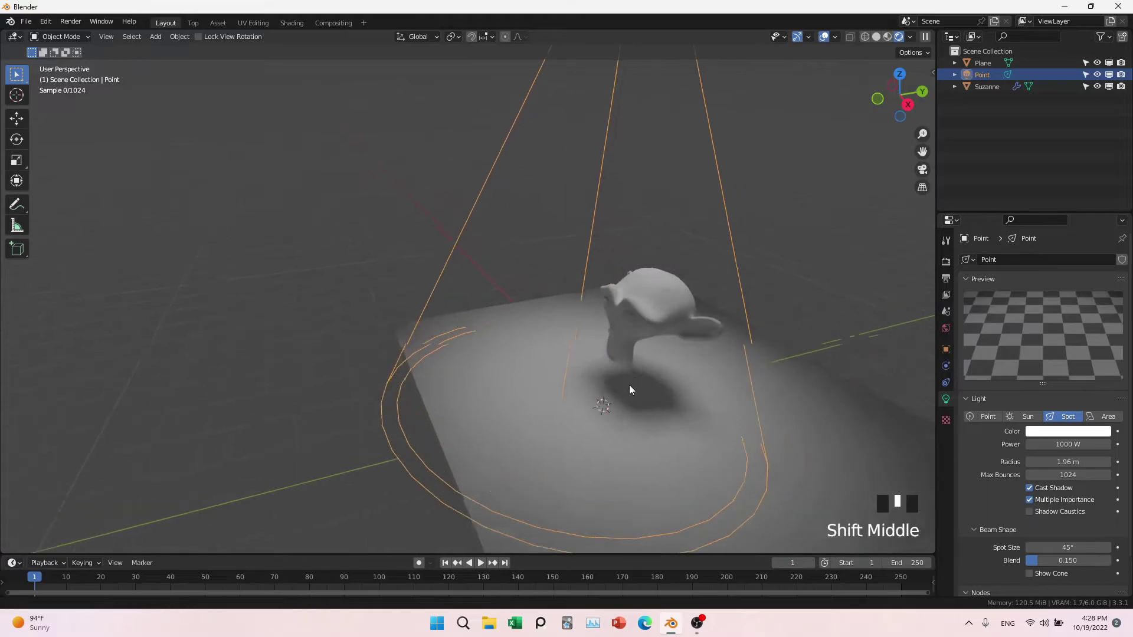
pyautogui.keyDown('shift'); pyautogui.scroll(2, 568, 366); pyautogui.keyUp('shift')
# Raise the spot light's power to 2000 W and start choosing a new light colour
pyautogui.moveTo(1062, 444); pyautogui.dragTo(1077, 444)
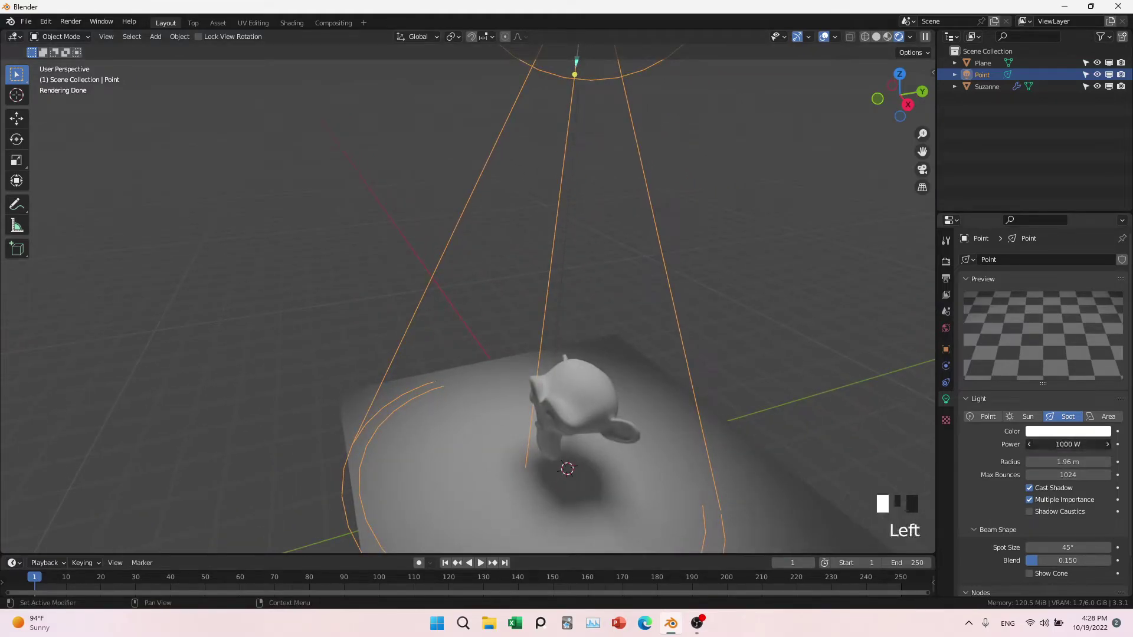
pyautogui.doubleClick(1077, 445)
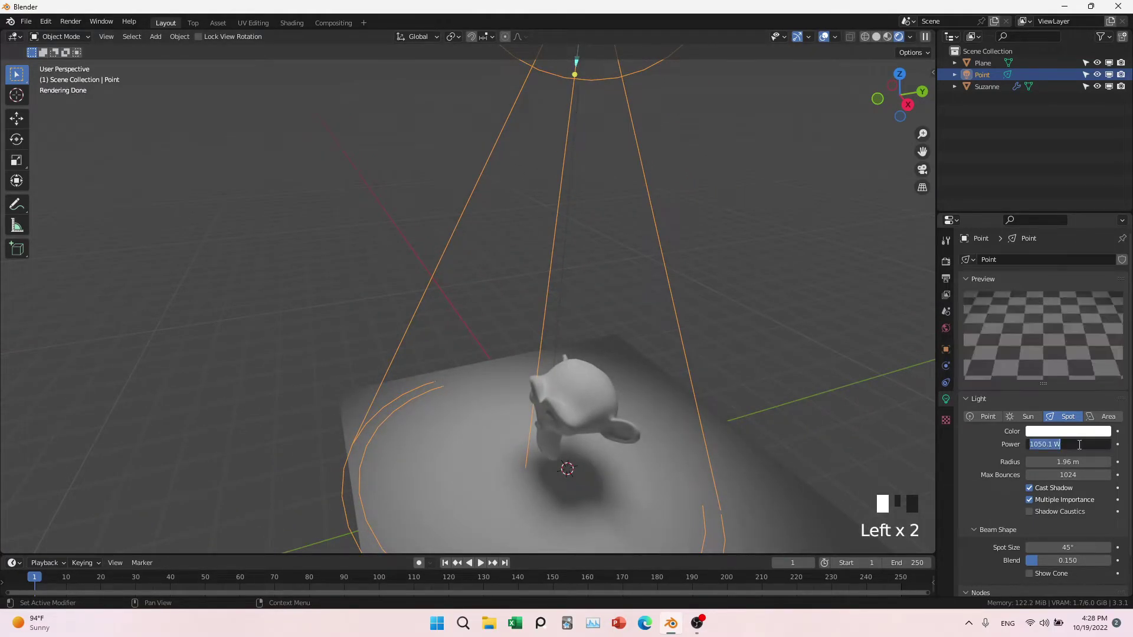
pyautogui.write('2000')
pyautogui.press('Return')
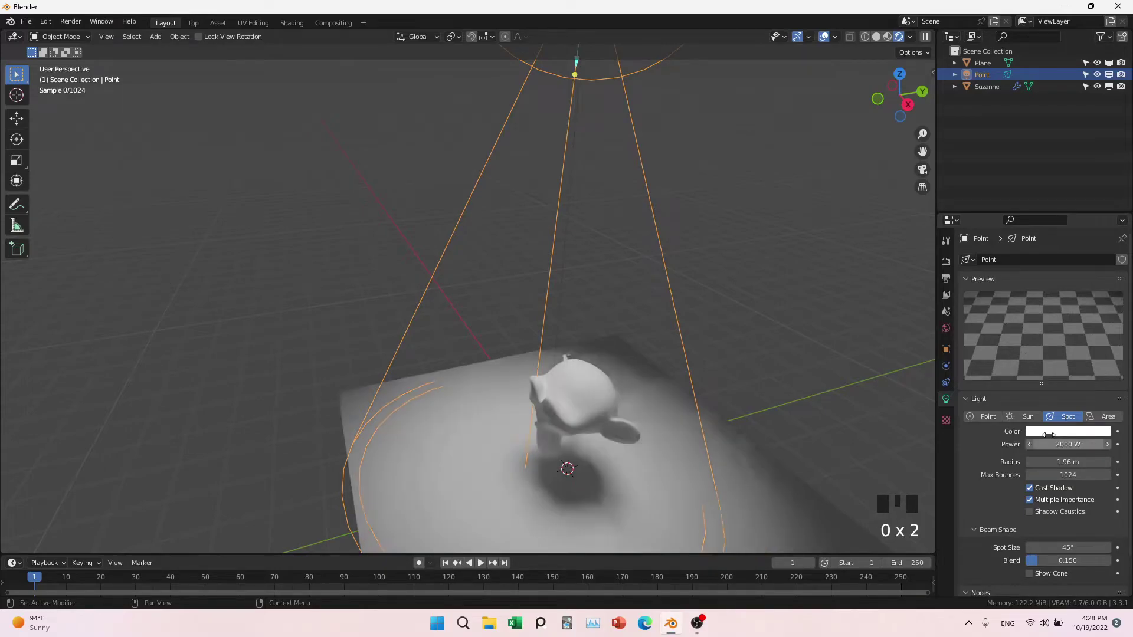
pyautogui.moveTo(596, 408); pyautogui.dragTo(620, 404, button='middle')
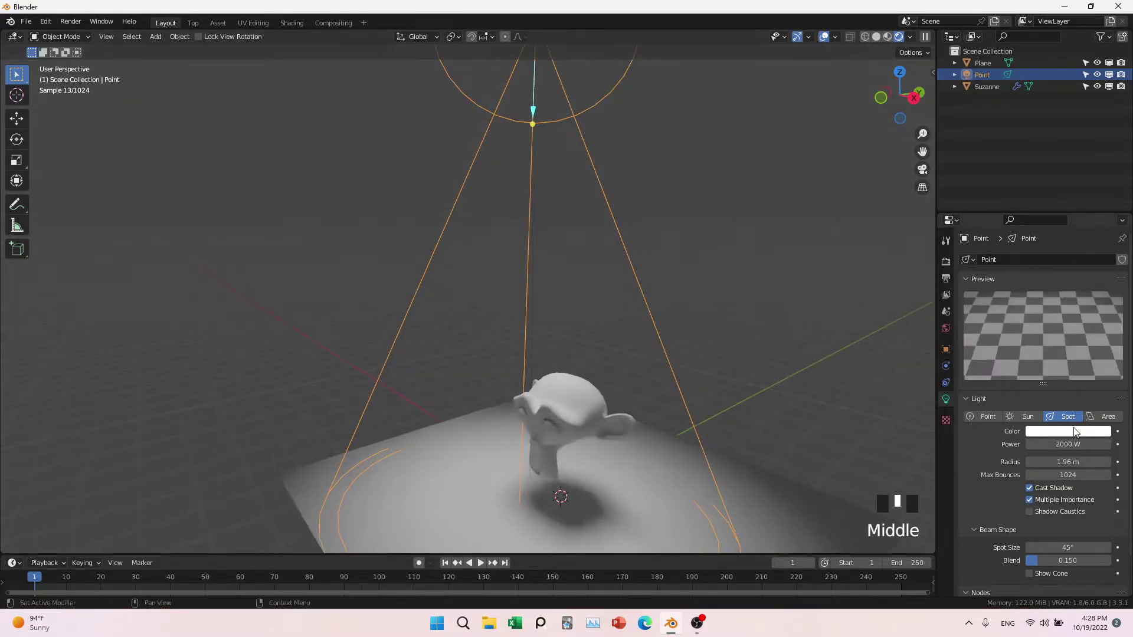
pyautogui.click(1048, 431)
pyautogui.moveTo(1048, 320); pyautogui.dragTo(1023, 262)
# Tint the spot light a light, saturated pale yellow
pyautogui.click(1026, 357)
pyautogui.click(1023, 357)
pyautogui.moveTo(1032, 261); pyautogui.dragTo(1033, 264)
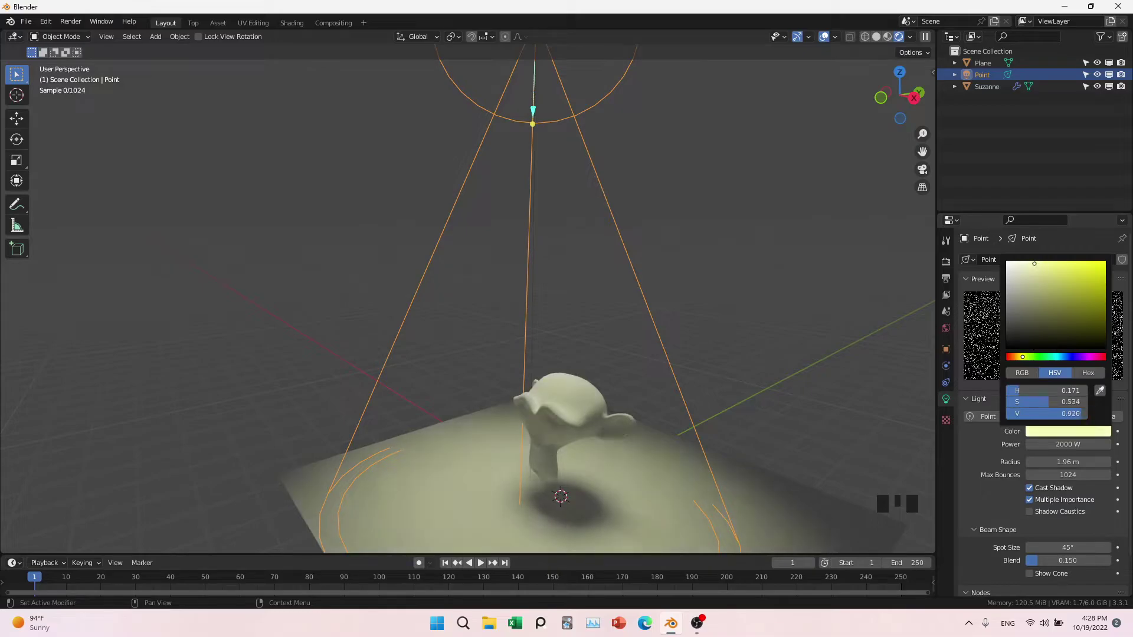
pyautogui.click(761, 375)
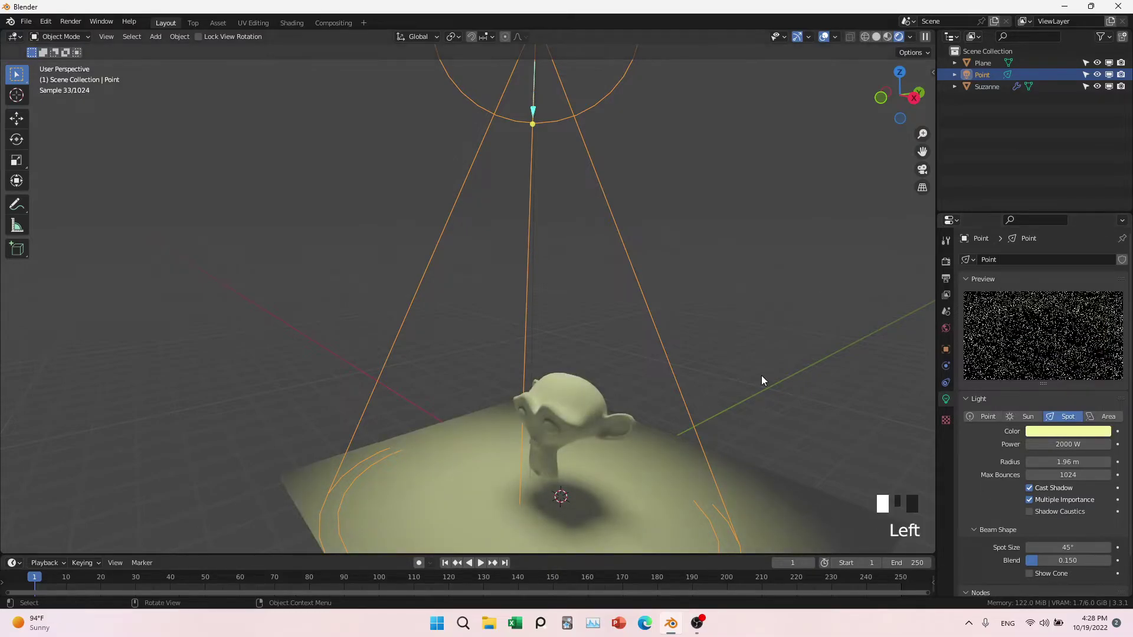
pyautogui.click(1060, 434)
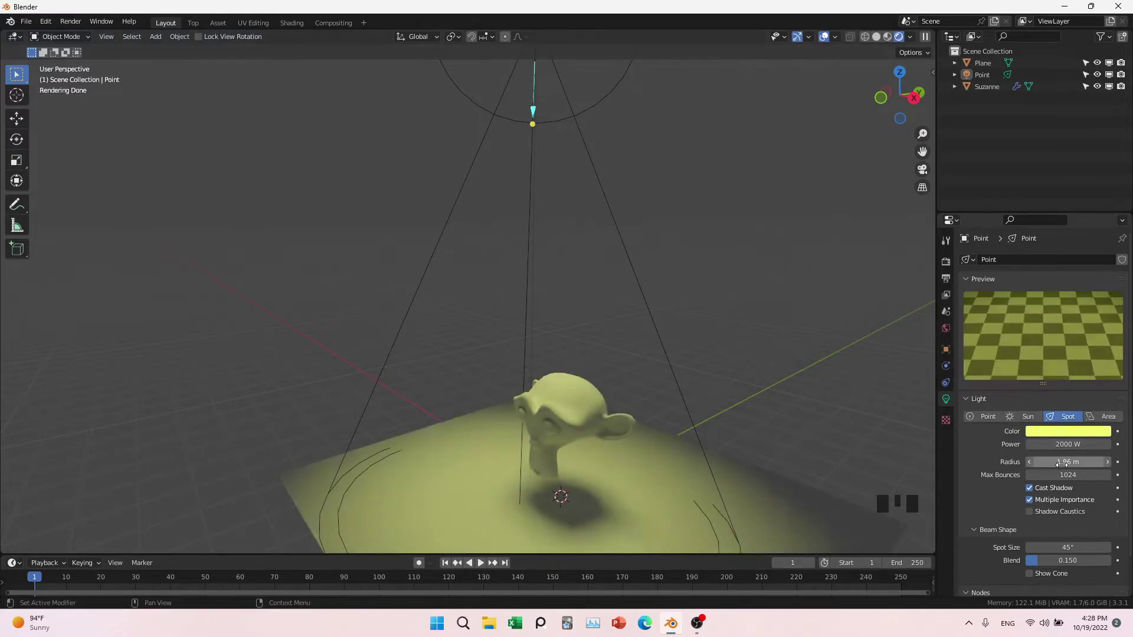
# Set spot radius to 2.24 m, spot size 47.5° and blend 0.293, briefly showing the cone
pyautogui.moveTo(1061, 462)
pyautogui.mouseDown()
pyautogui.moveTo(1101, 462)
pyautogui.moveTo(1063, 475)
pyautogui.moveTo(1086, 462)
pyautogui.moveTo(1056, 462)
pyautogui.mouseUp()
pyautogui.scroll(-4, 645, 299)
pyautogui.scroll(-4, 1029, 520)
pyautogui.moveTo(1062, 507)
pyautogui.mouseDown()
pyautogui.moveTo(1118, 506)
pyautogui.moveTo(1078, 506)
pyautogui.moveTo(1105, 521)
pyautogui.moveTo(1050, 519)
pyautogui.mouseUp()
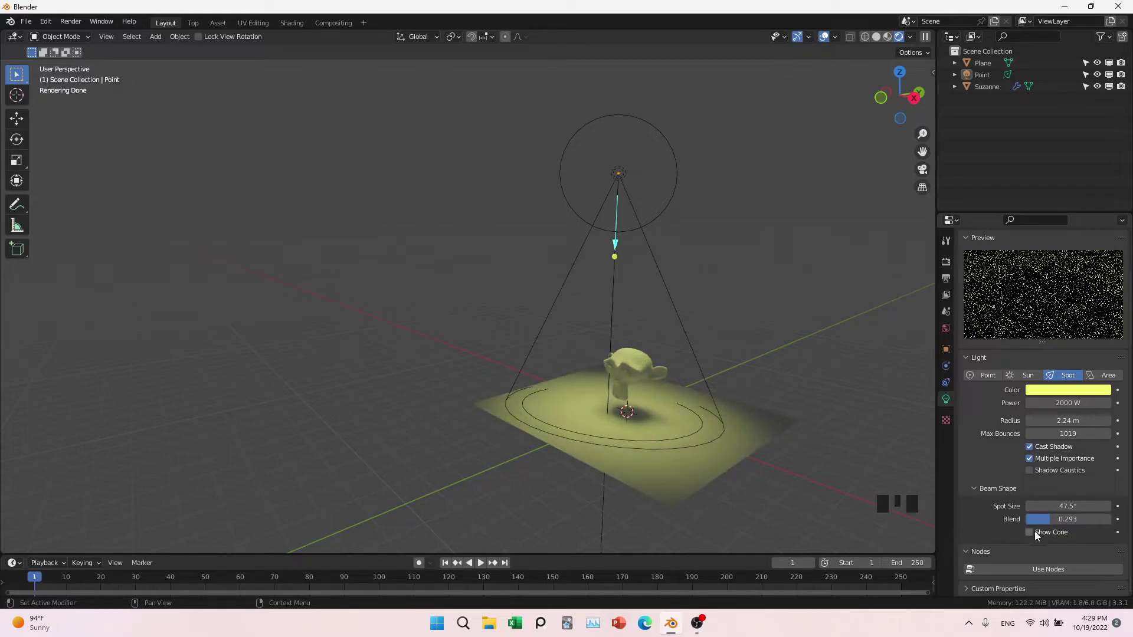
pyautogui.click(1029, 533)
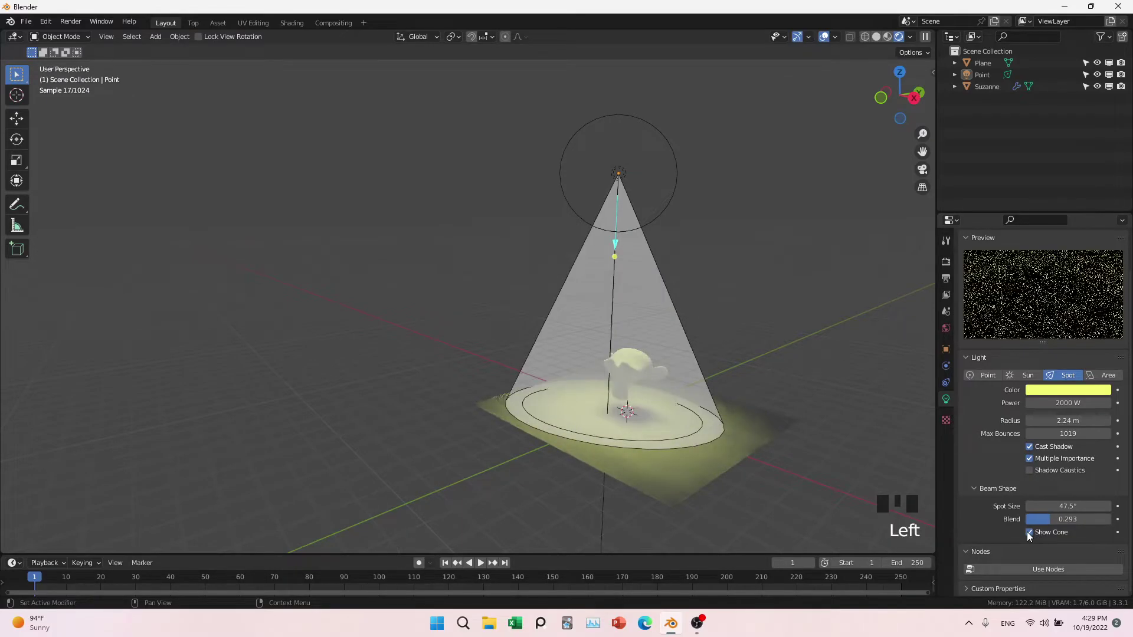
pyautogui.moveTo(750, 358); pyautogui.dragTo(722, 315, button='middle')
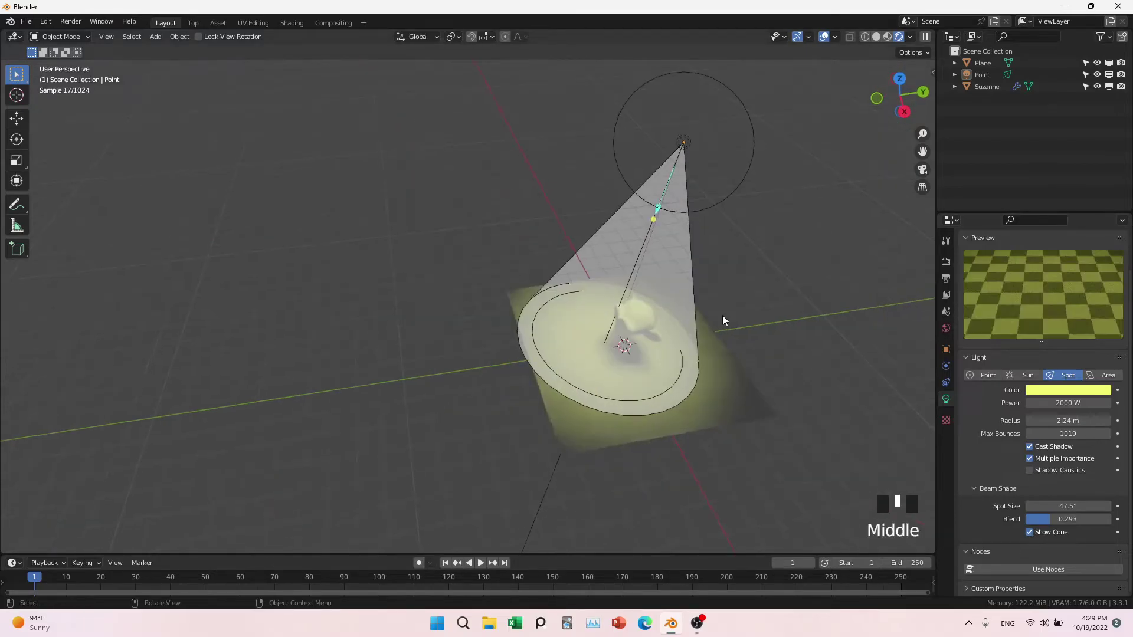
pyautogui.click(1028, 532)
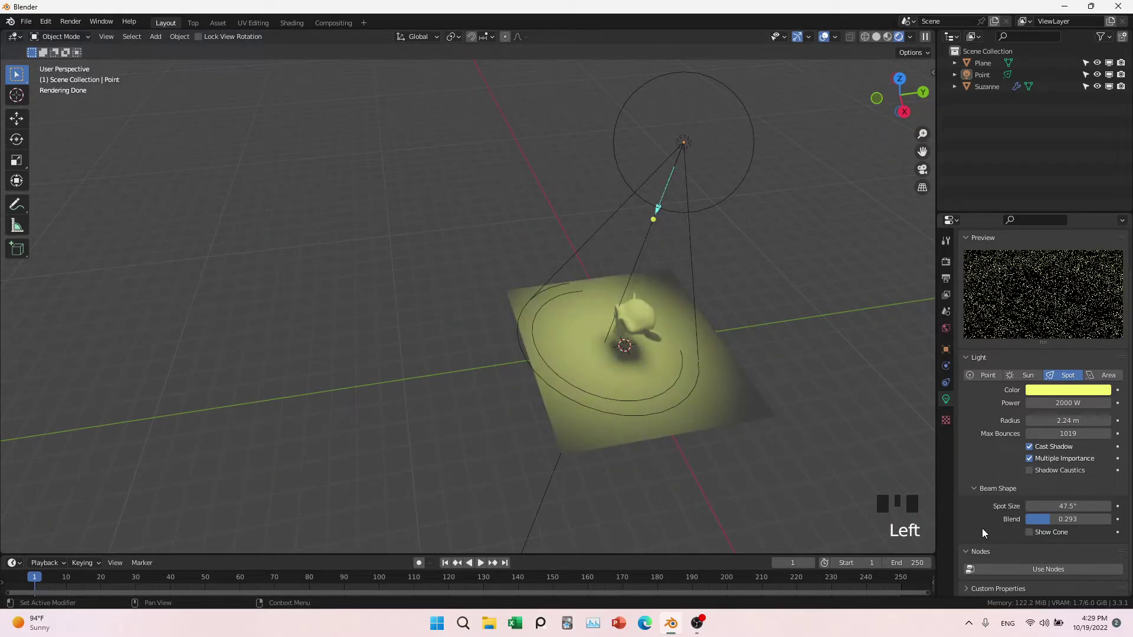
# Switch the spot light to a square Area light and view its 2.24 m emitter above Suzanne
pyautogui.scroll(-4, 981, 529)
pyautogui.scroll(-4, 981, 538)
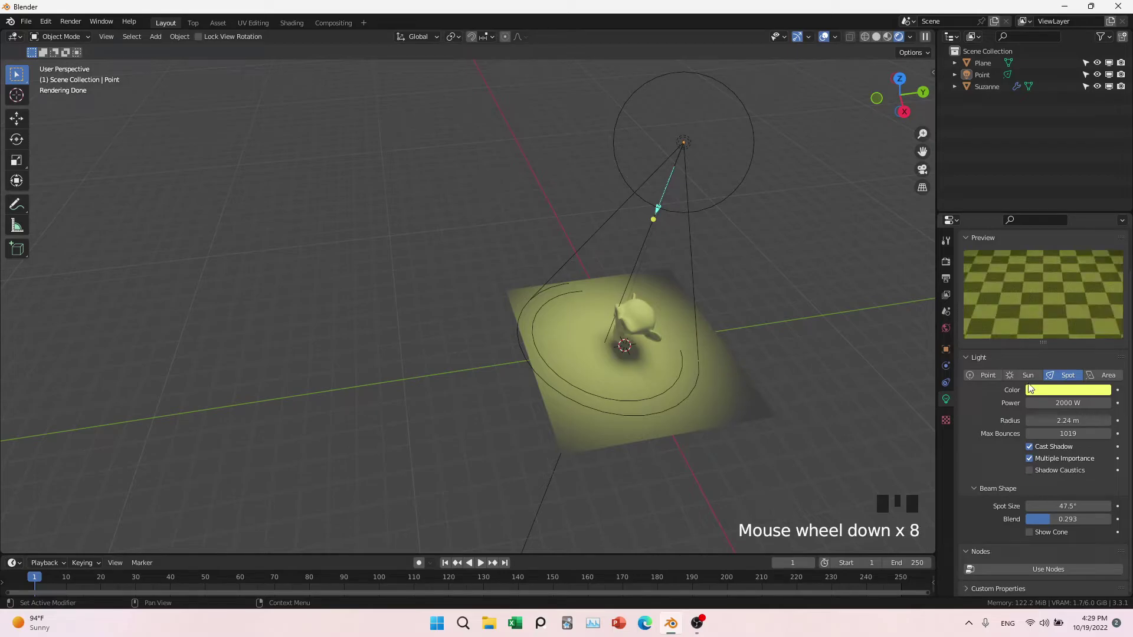
pyautogui.click(1105, 376)
pyautogui.moveTo(826, 413); pyautogui.dragTo(718, 435, button='middle')
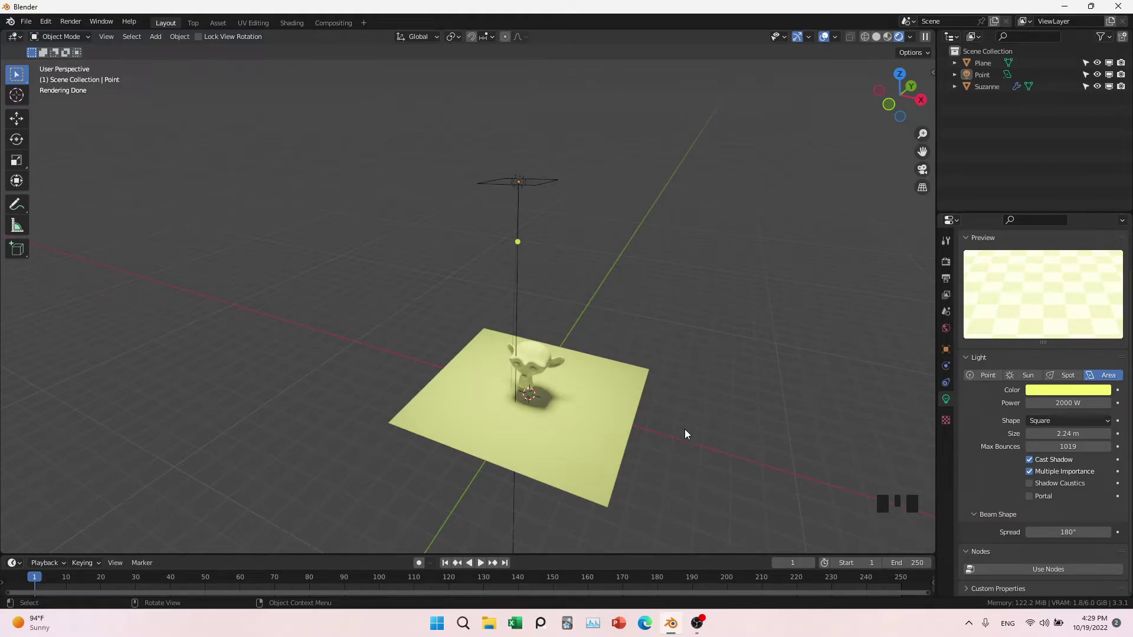
pyautogui.moveTo(685, 433); pyautogui.dragTo(596, 414, button='middle')
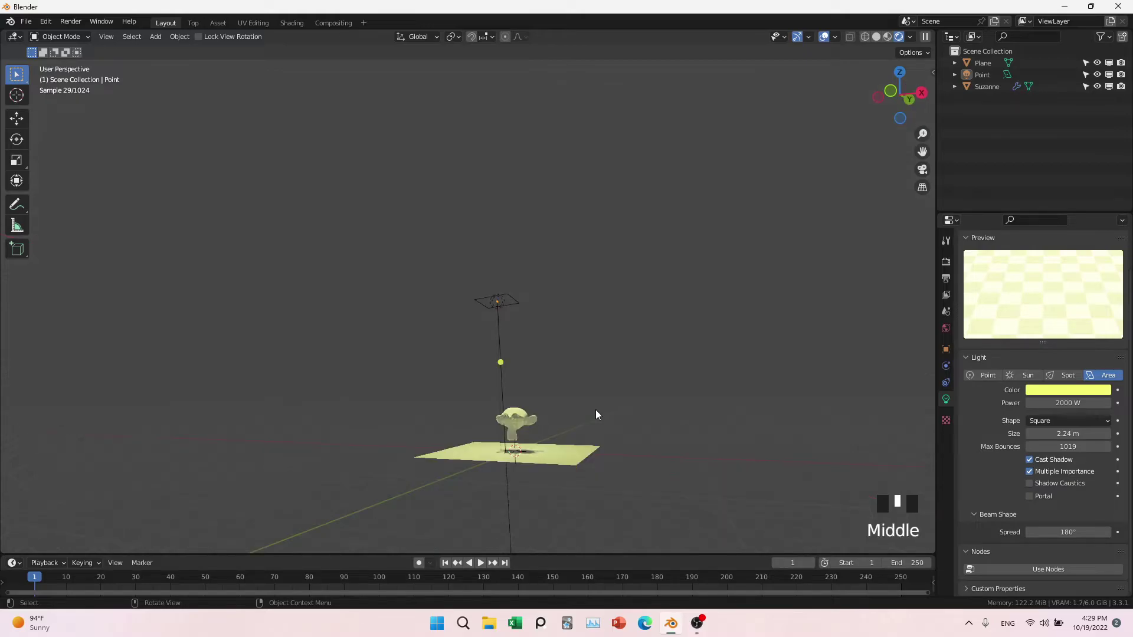
pyautogui.scroll(4, 596, 414)
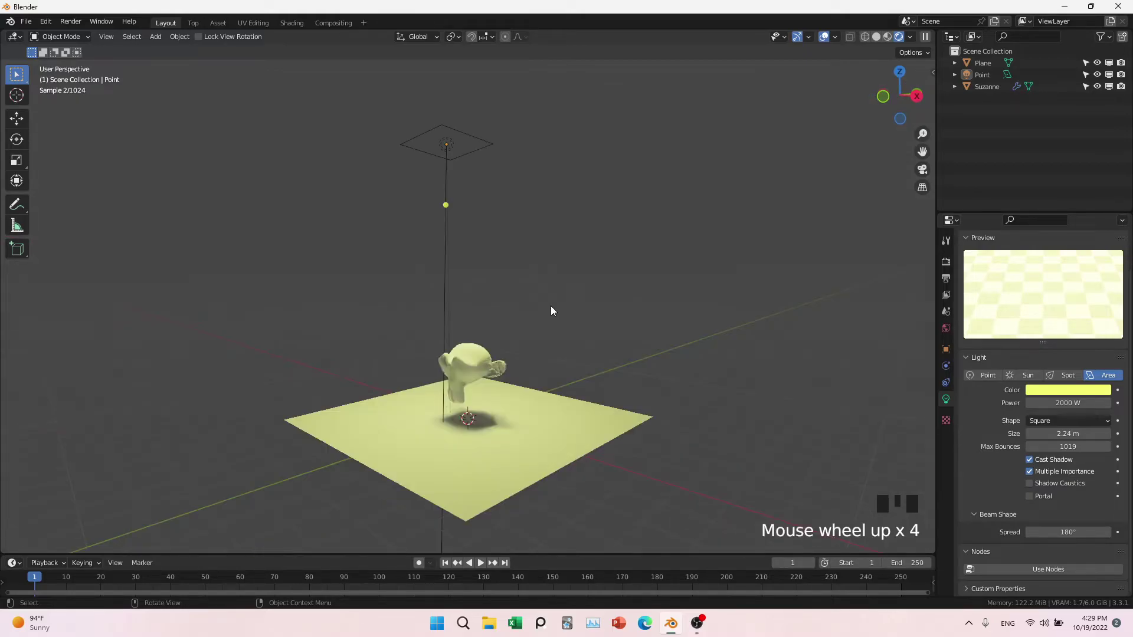
pyautogui.keyDown('shift'); pyautogui.moveTo(550, 307); pyautogui.dragTo(524, 258, button='middle'); pyautogui.keyUp('shift')
# Rescale the area light twice with S, then enter 1000 as its power
pyautogui.click(522, 245)
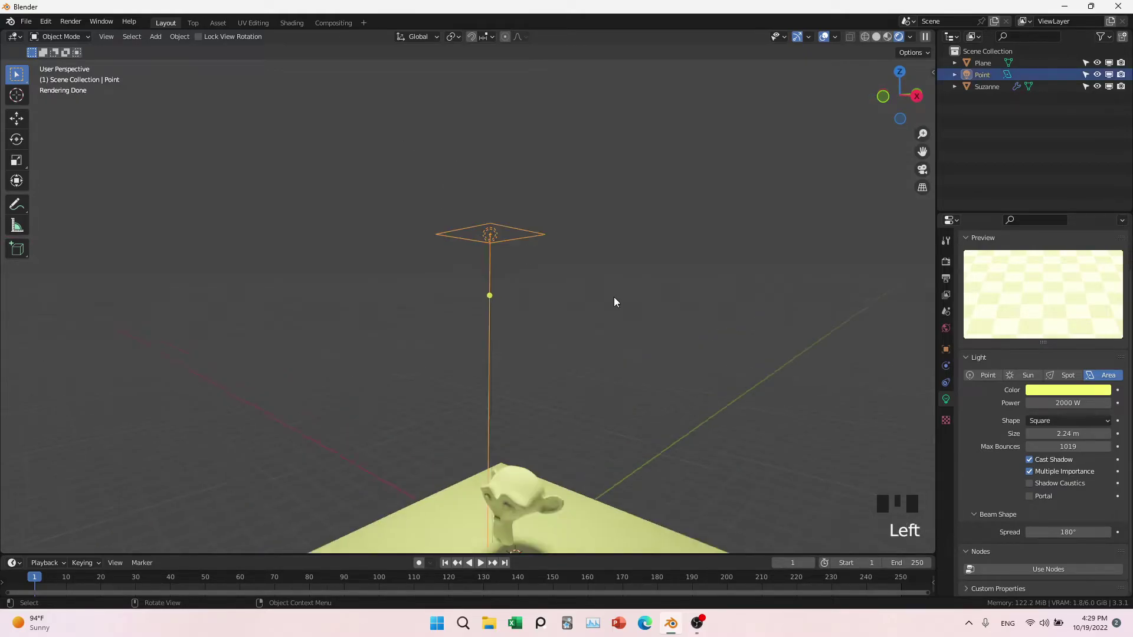
pyautogui.press('s')
pyautogui.press('s')
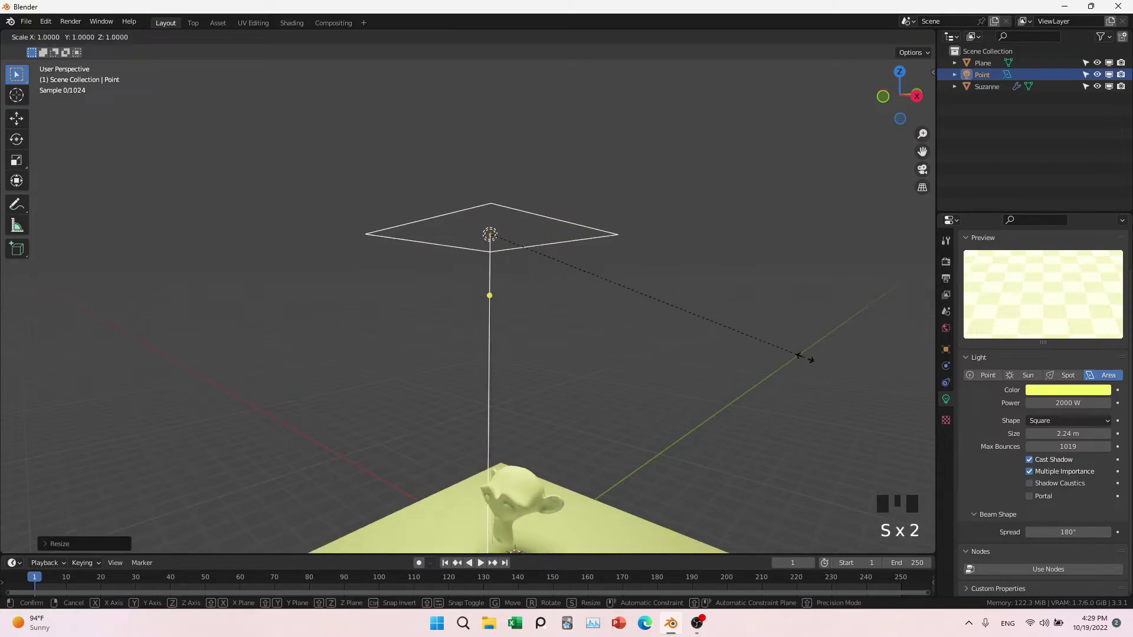
pyautogui.click(837, 347)
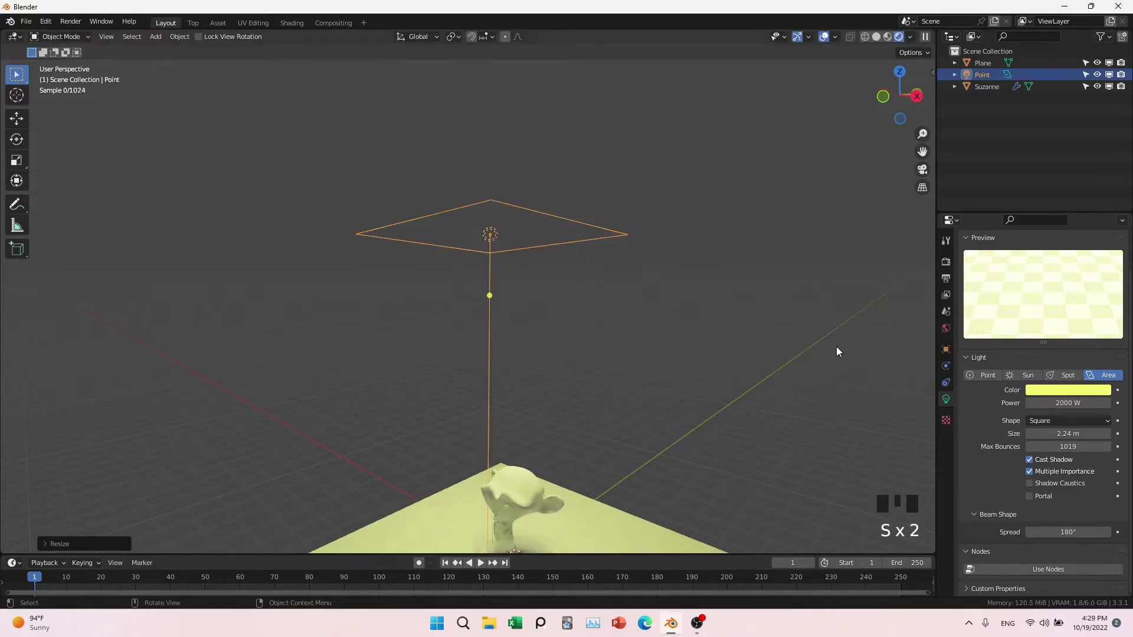
pyautogui.scroll(-3, 491, 416)
pyautogui.moveTo(491, 417); pyautogui.dragTo(538, 447, button='middle')
pyautogui.press('s')
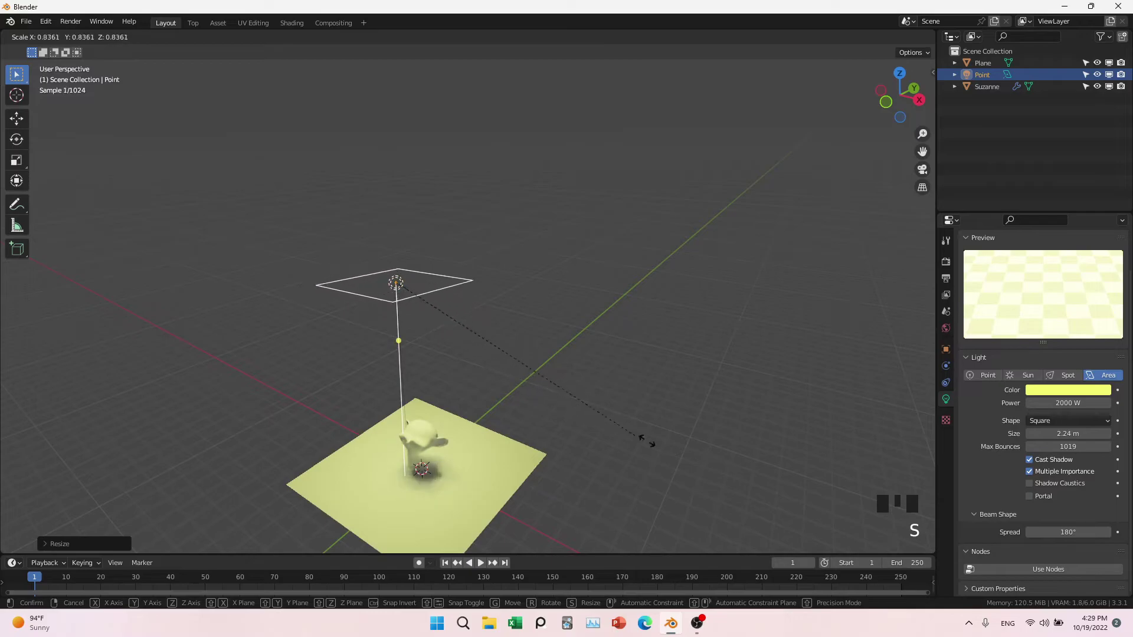
pyautogui.click(742, 475)
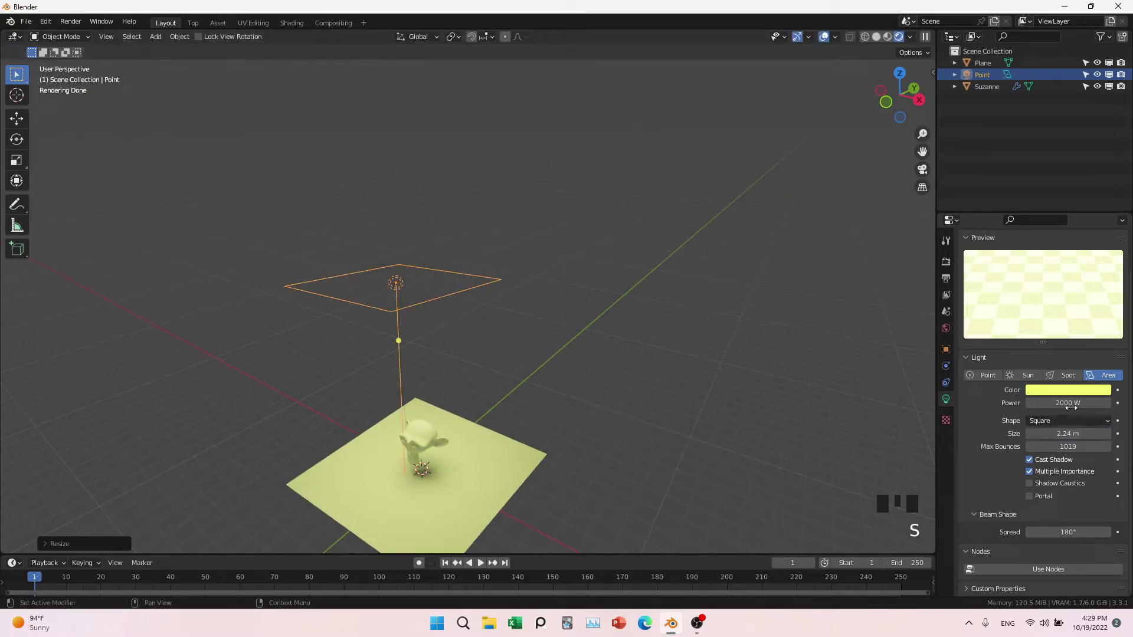
pyautogui.click(1072, 404)
pyautogui.write('1000')
# Apply the 1000 W power and set the light colour back to white
pyautogui.click(1046, 394)
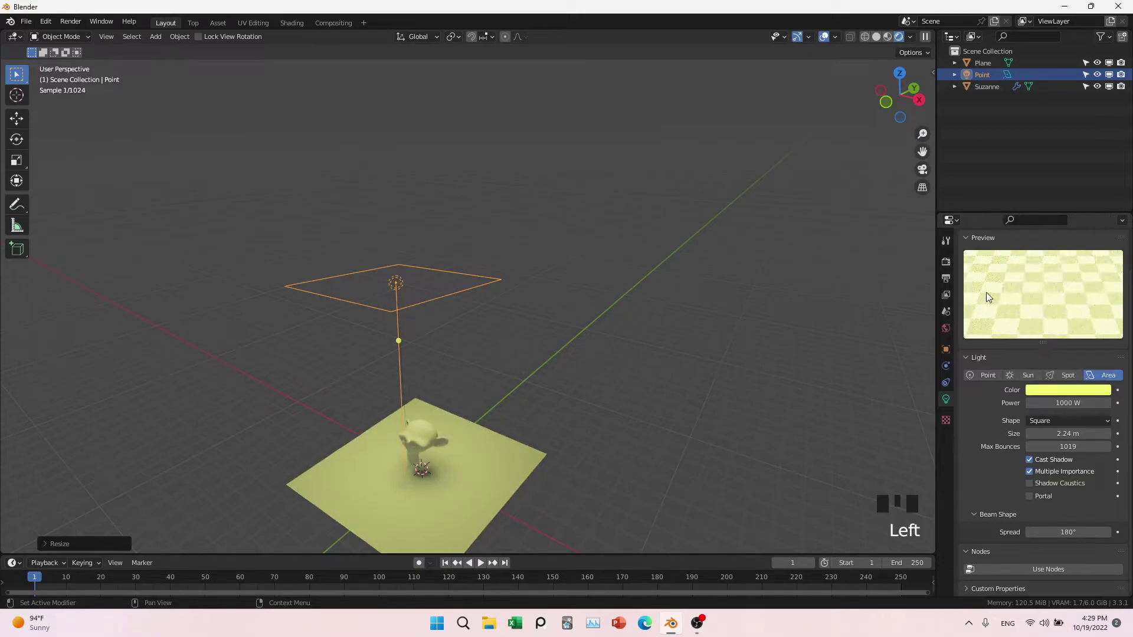
pyautogui.click(1050, 394)
pyautogui.moveTo(452, 468); pyautogui.dragTo(417, 457, button='middle')
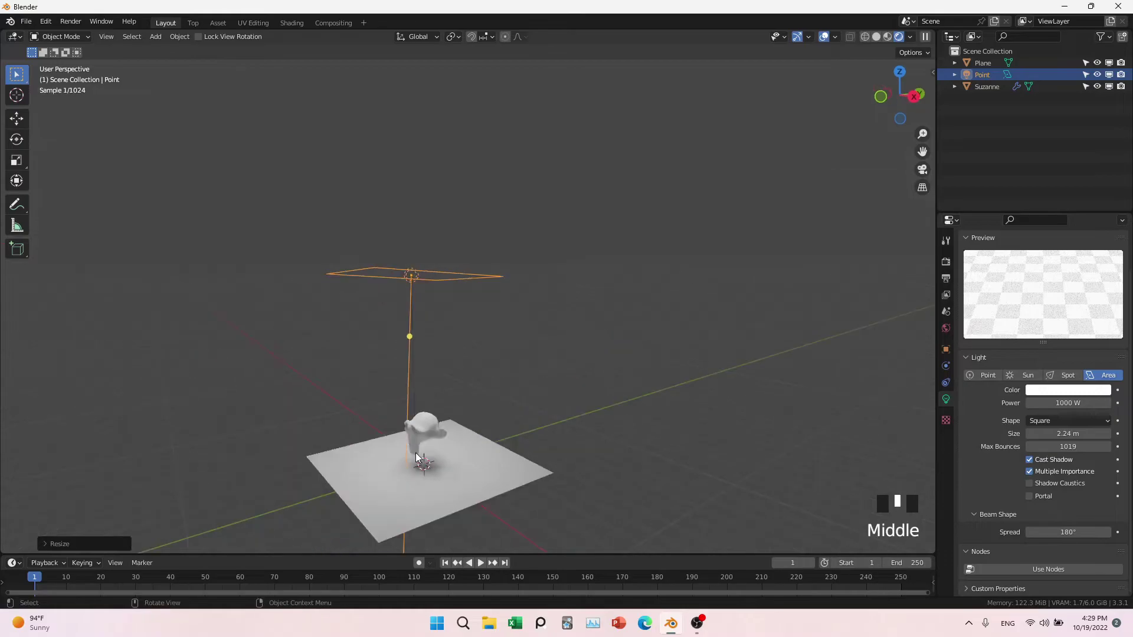
pyautogui.scroll(12, 443, 426)
pyautogui.scroll(-9, 444, 426)
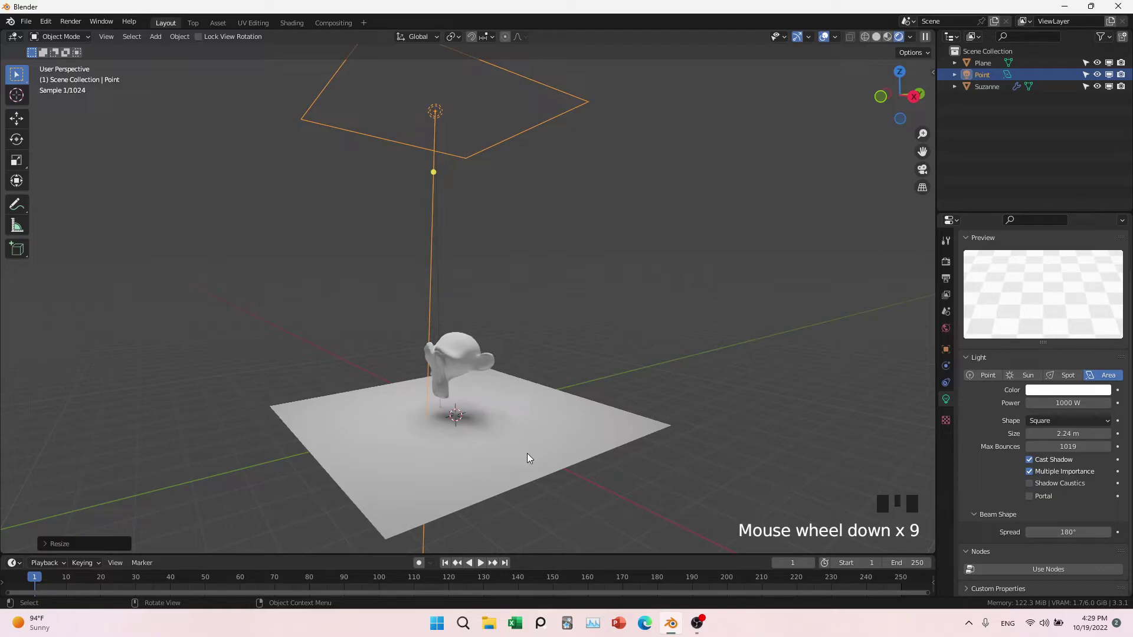
# Move the area light off to one side and tilt it to shine toward Suzanne
pyautogui.hotkey('shift', 't')
pyautogui.moveTo(515, 465); pyautogui.dragTo(470, 413, button='middle')
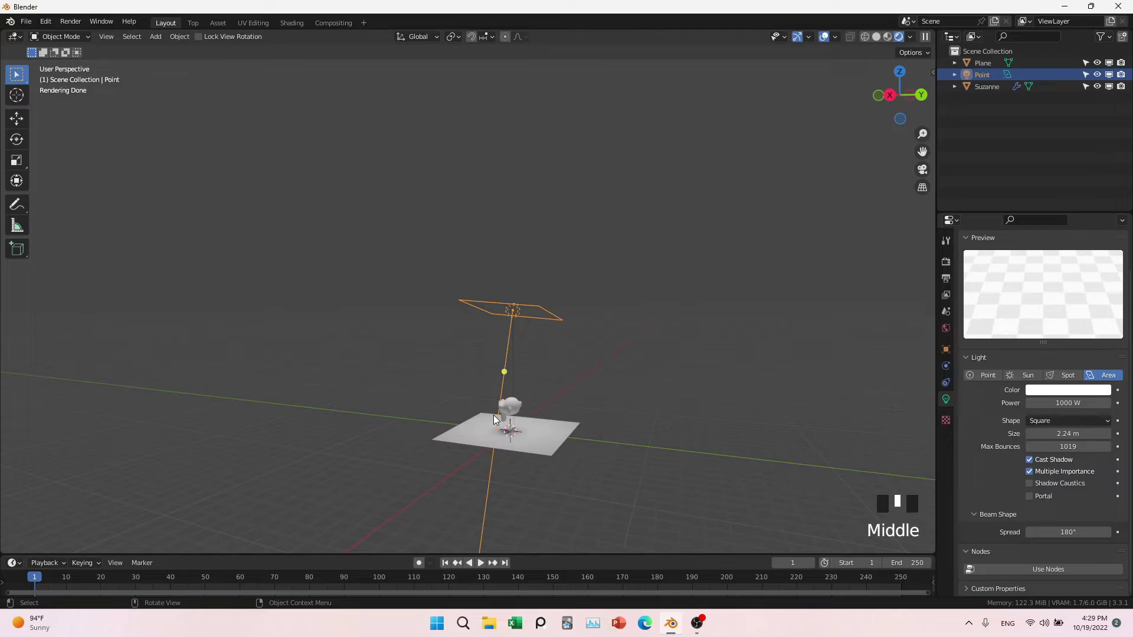
pyautogui.press('g')
pyautogui.click(507, 435)
pyautogui.moveTo(507, 435); pyautogui.dragTo(661, 441, button='middle')
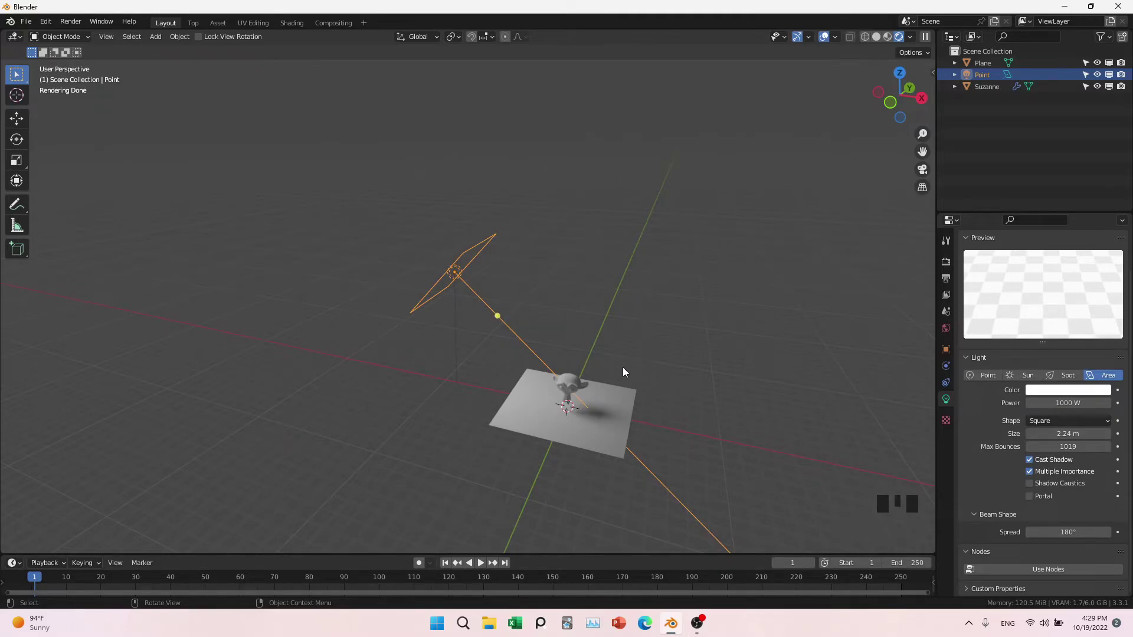
# Rotate the area light, then trackball-tumble it to a steeper tilt
pyautogui.press('r')
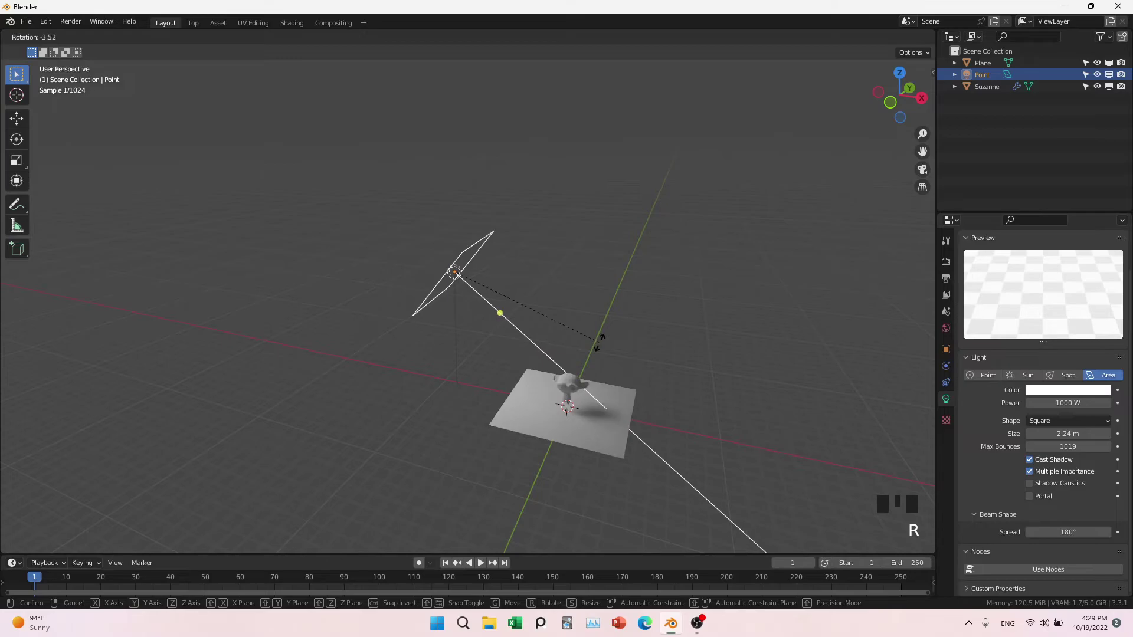
pyautogui.click(623, 369)
pyautogui.click(17, 139)
pyautogui.moveTo(478, 290); pyautogui.dragTo(446, 227)
# Shrink the area light to a 2.58 m square
pyautogui.moveTo(621, 380); pyautogui.dragTo(610, 442, button='middle')
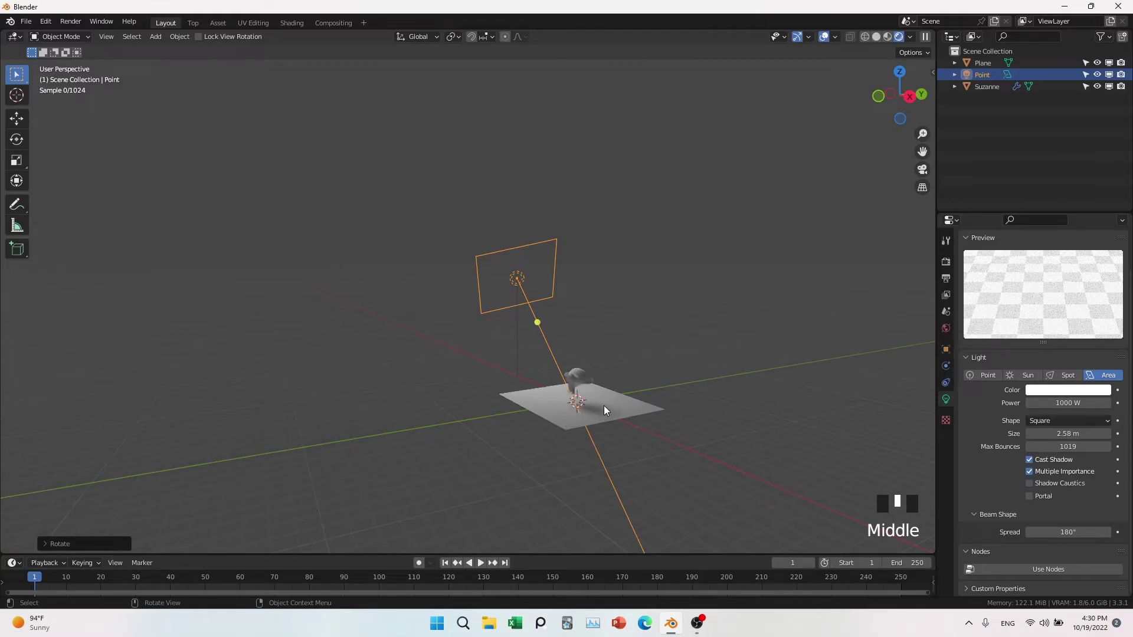
pyautogui.scroll(5, 604, 405)
pyautogui.keyDown('shift'); pyautogui.moveTo(602, 374); pyautogui.dragTo(557, 349, button='middle'); pyautogui.keyUp('shift')
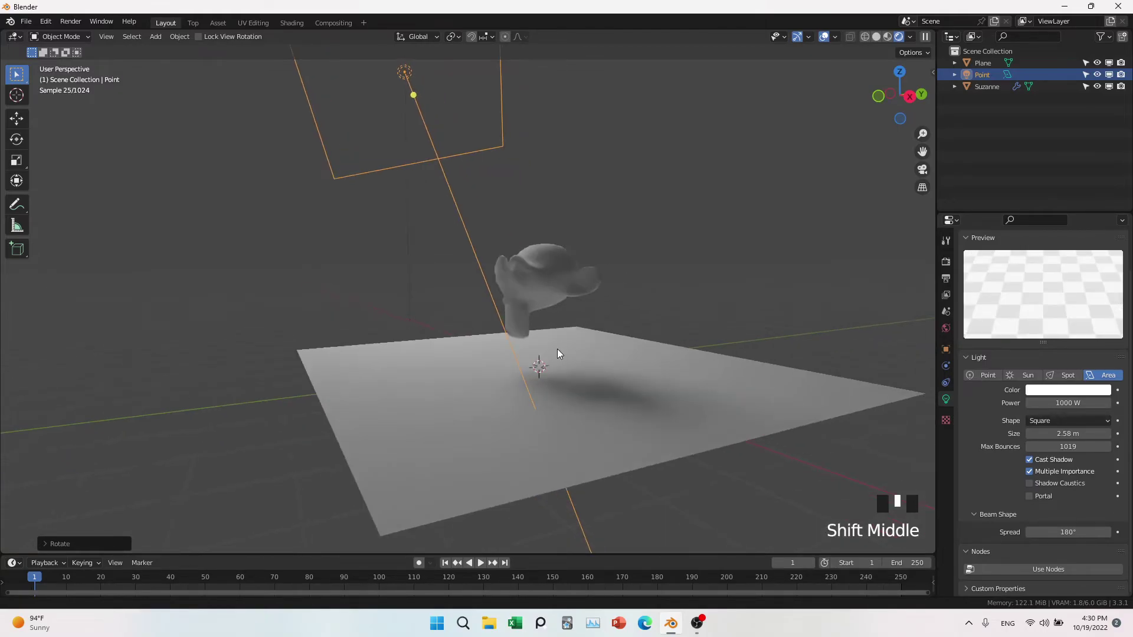
pyautogui.scroll(-4, 537, 389)
pyautogui.moveTo(537, 390); pyautogui.dragTo(631, 426, button='middle')
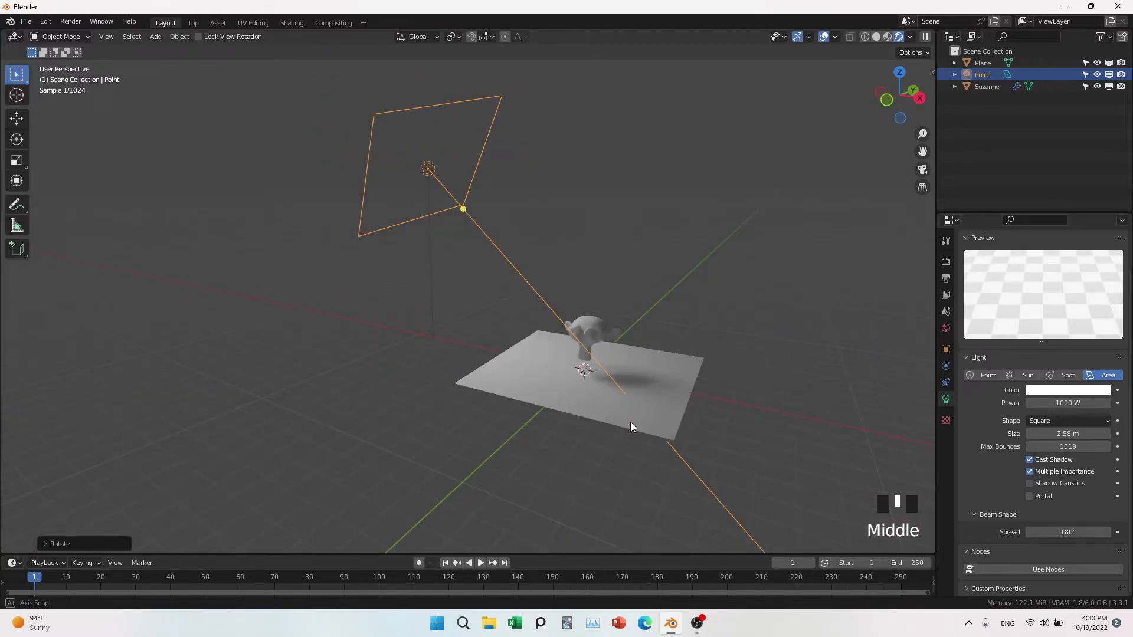
pyautogui.scroll(-3, 631, 423)
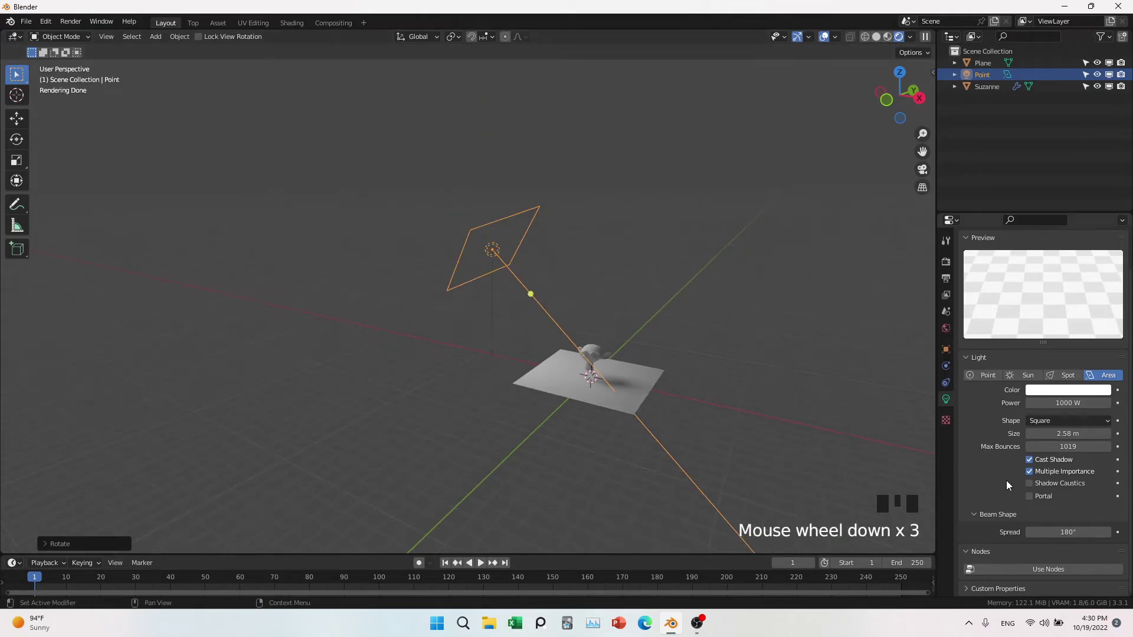
# Try narrowing the beam spread and toggling Portal, ending with 180° spread and Portal off
pyautogui.click(1001, 515)
pyautogui.click(999, 533)
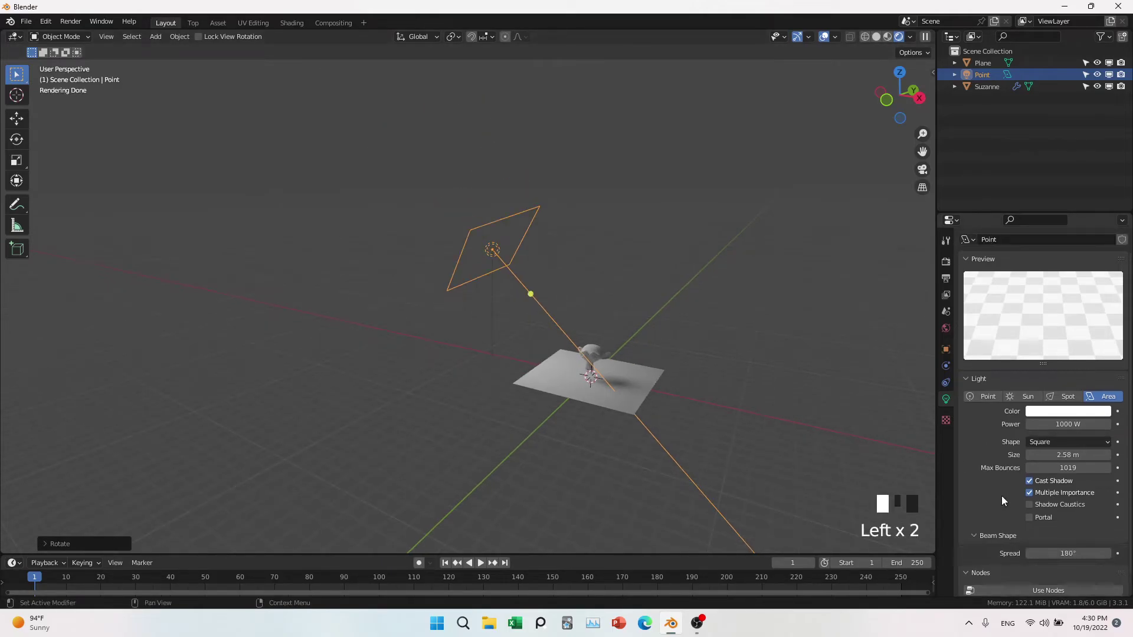
pyautogui.scroll(-4, 1001, 496)
pyautogui.moveTo(1051, 530)
pyautogui.mouseDown()
pyautogui.moveTo(1027, 530)
pyautogui.moveTo(1054, 530)
pyautogui.mouseUp()
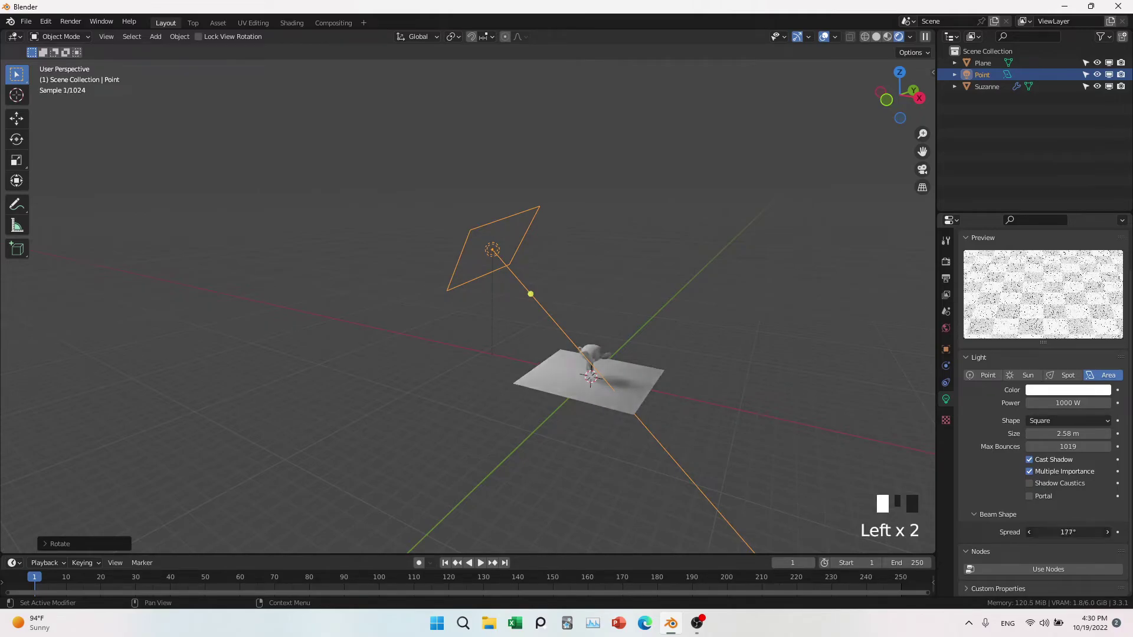
pyautogui.click(1030, 494)
pyautogui.click(1029, 495)
pyautogui.click(1030, 495)
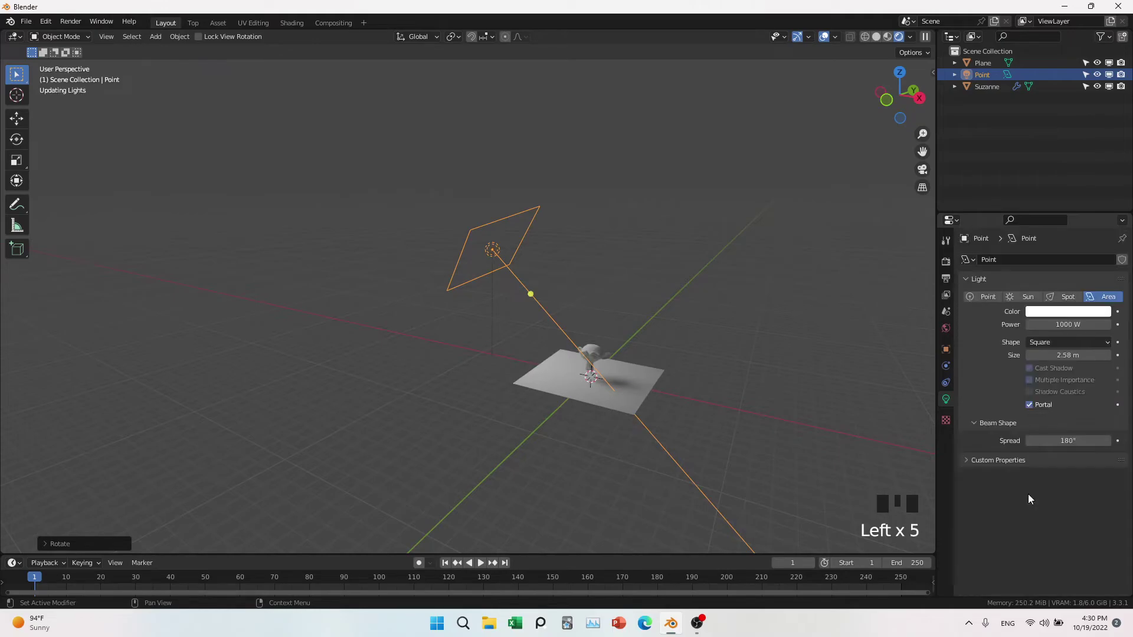
pyautogui.click(1030, 405)
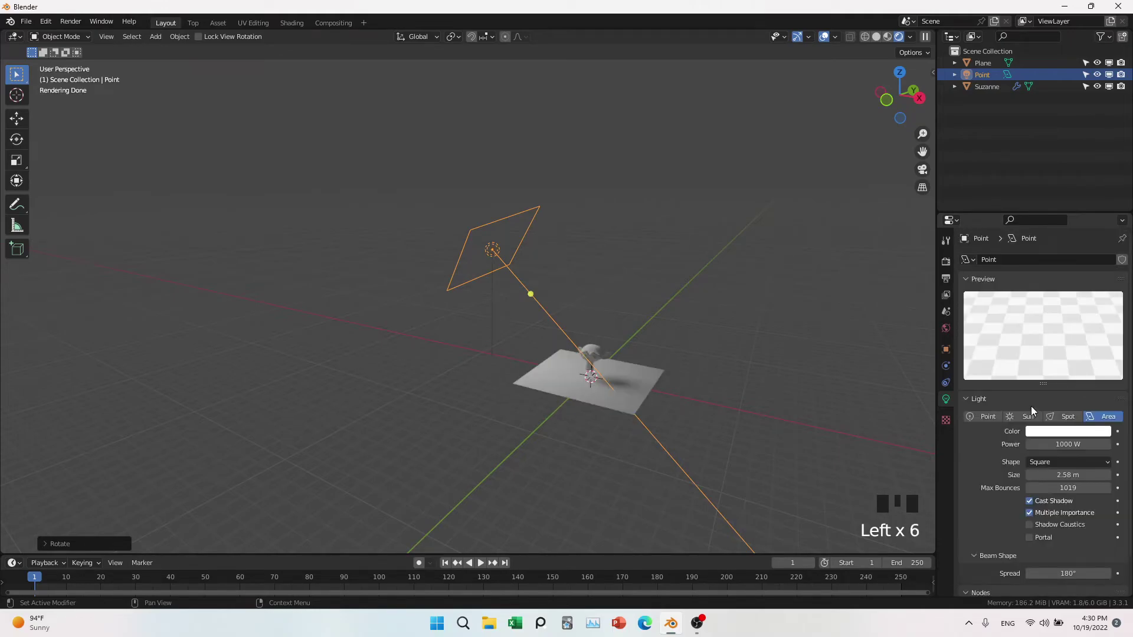
# Try Rectangle, Disk and Ellipse shapes, stretching the ellipse's Y size to 0.53 m
pyautogui.scroll(-3, 791, 463)
pyautogui.moveTo(791, 463); pyautogui.dragTo(731, 422, button='middle')
pyautogui.click(1068, 462)
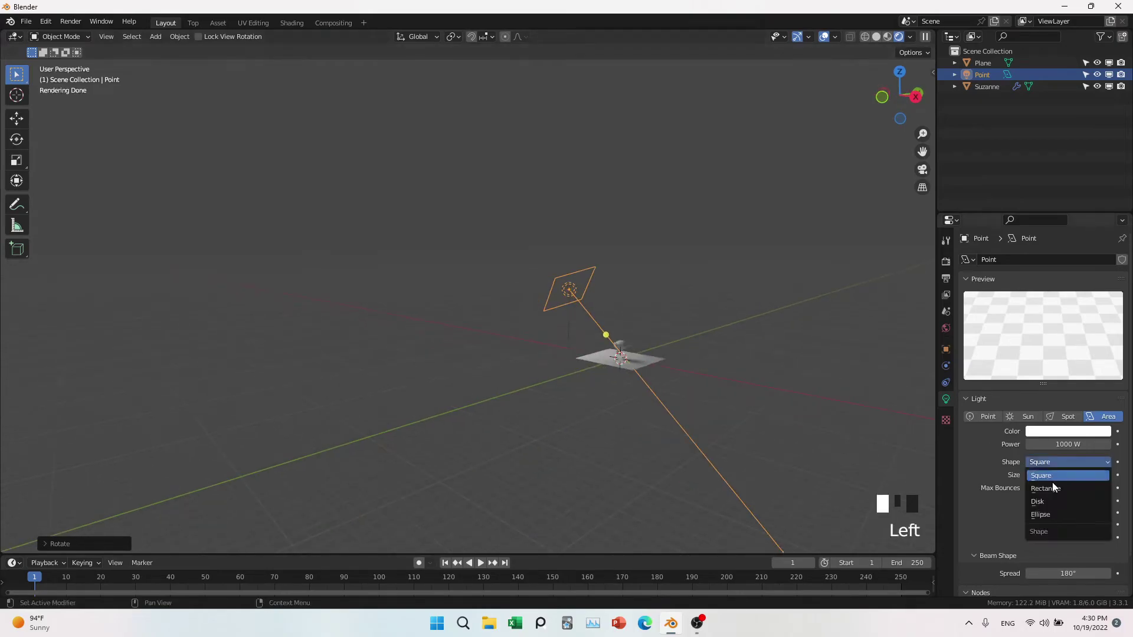
pyautogui.click(1054, 487)
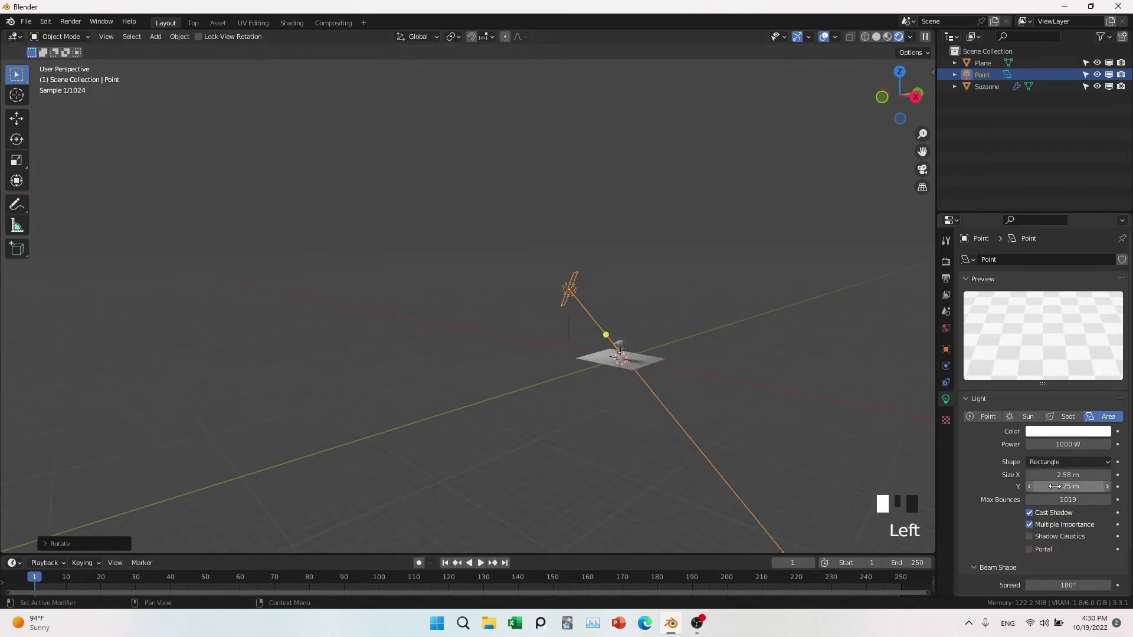
pyautogui.click(1053, 461)
pyautogui.click(1050, 475)
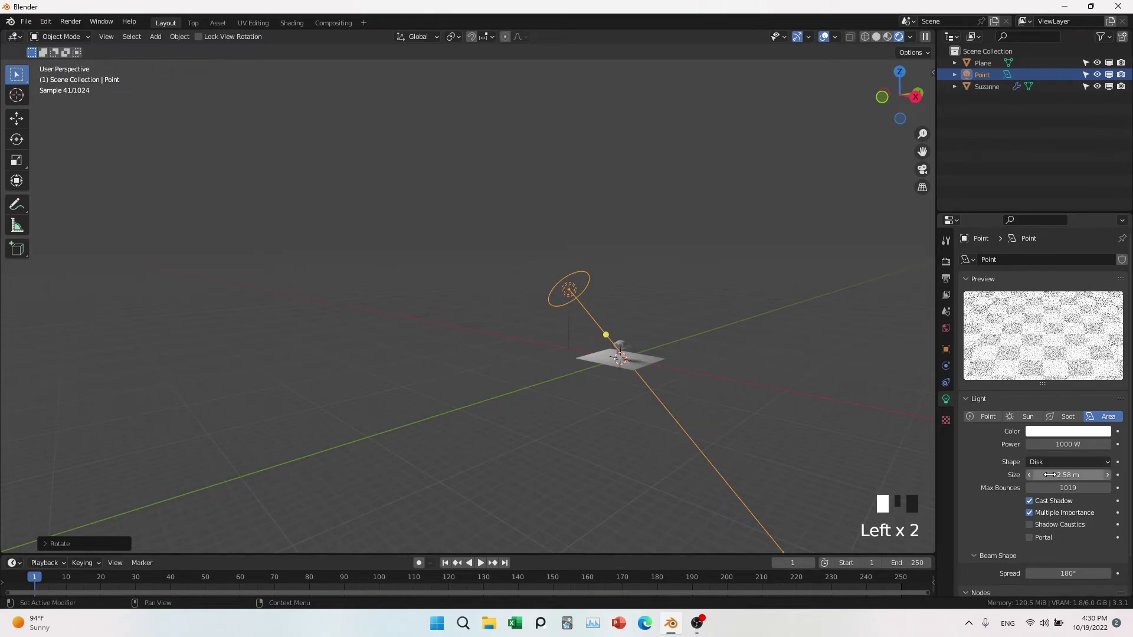
pyautogui.click(1053, 461)
pyautogui.click(1054, 514)
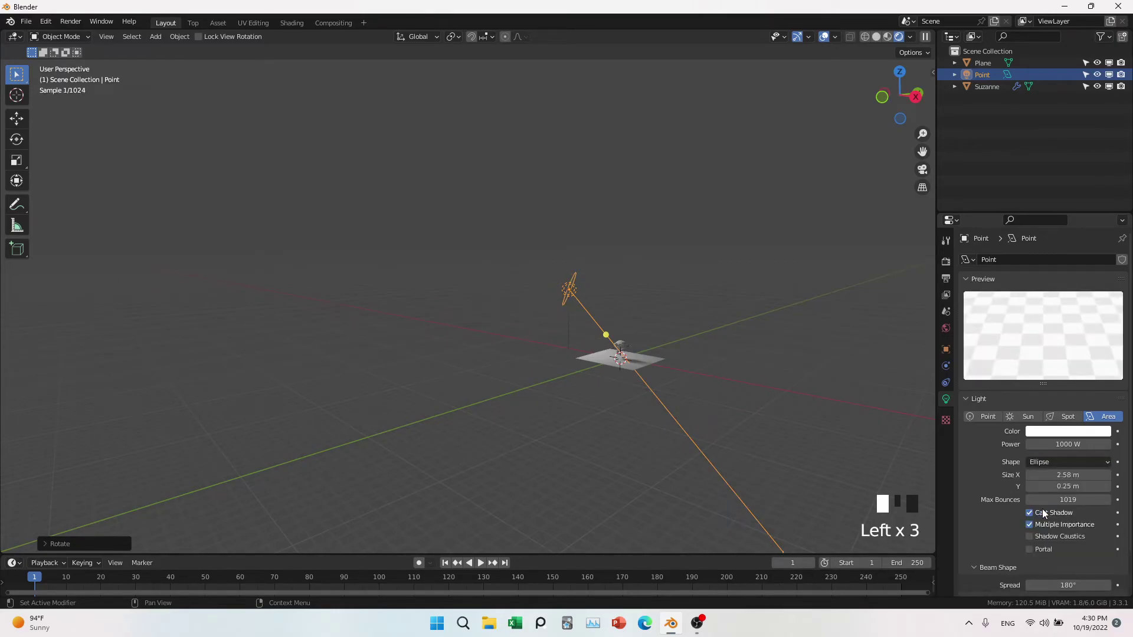
pyautogui.moveTo(1057, 486); pyautogui.dragTo(1080, 475)
# Make it a 3.65 by 2.91 m Rectangle, then a Square sized 2.2 m
pyautogui.click(1051, 463)
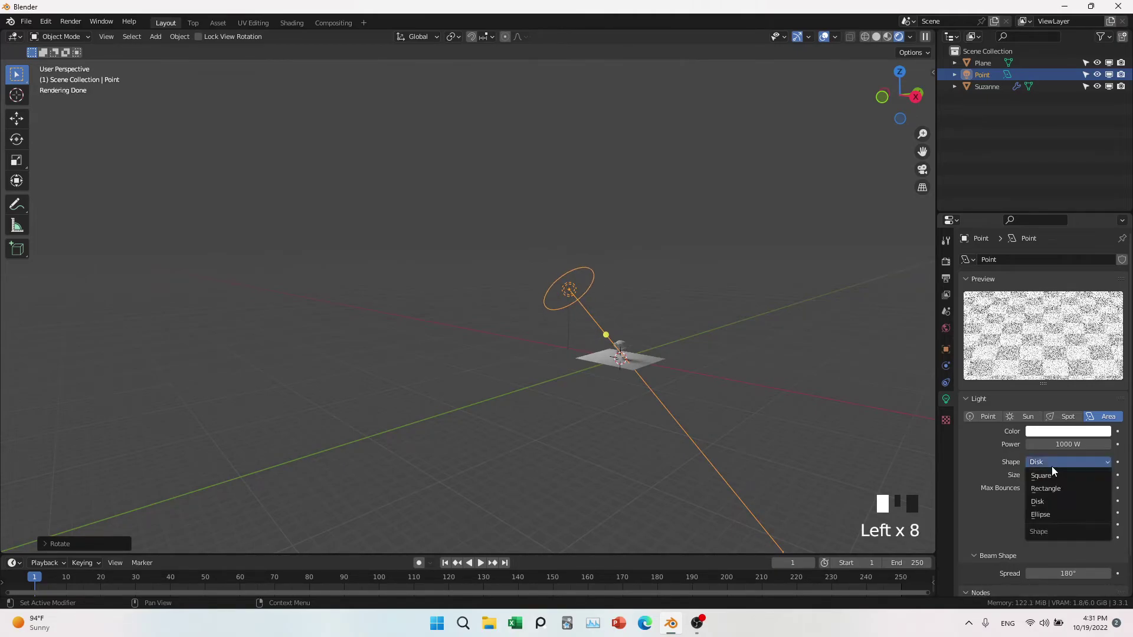
pyautogui.click(1046, 489)
pyautogui.moveTo(1065, 477); pyautogui.dragTo(1091, 486)
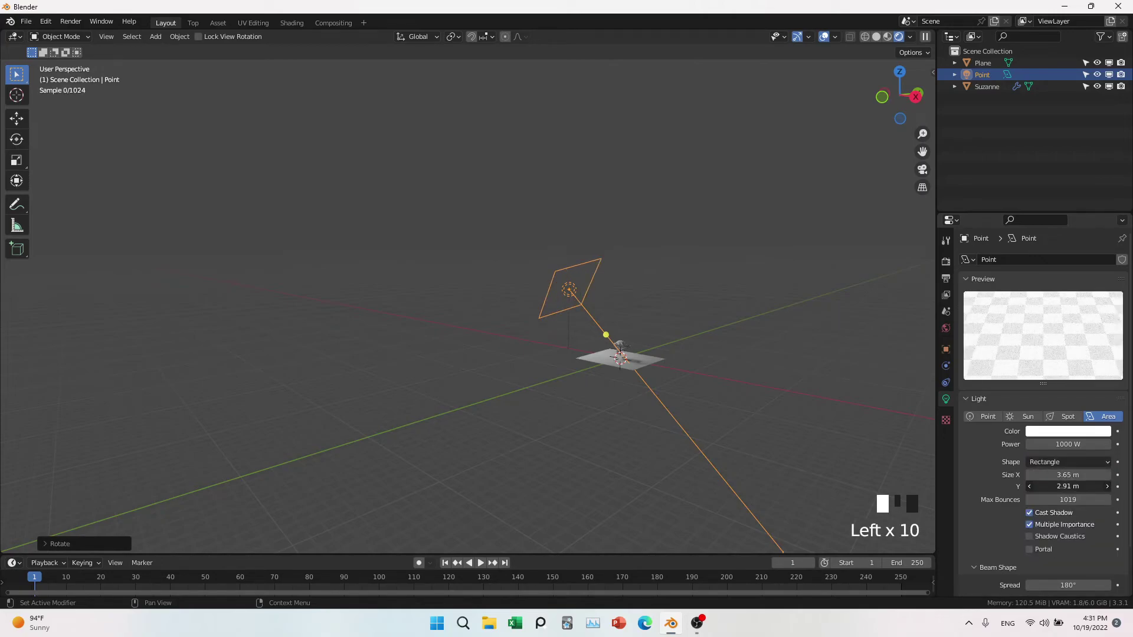
pyautogui.click(1052, 462)
pyautogui.click(1045, 475)
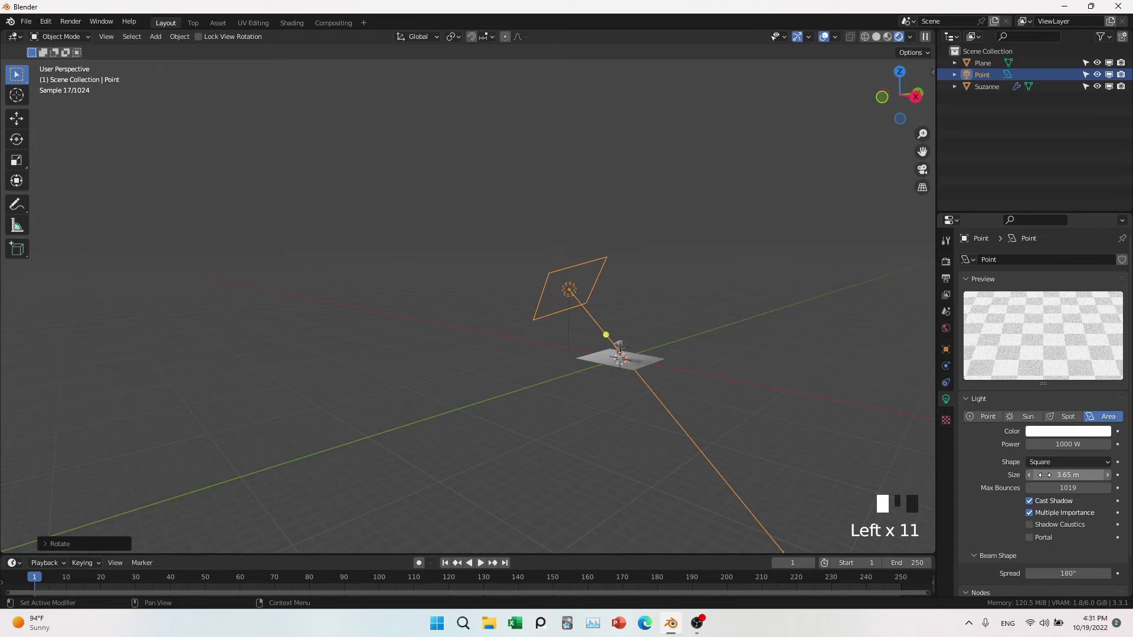
pyautogui.moveTo(1044, 475)
pyautogui.mouseDown()
pyautogui.moveTo(1003, 475)
pyautogui.moveTo(1051, 476)
pyautogui.mouseUp()
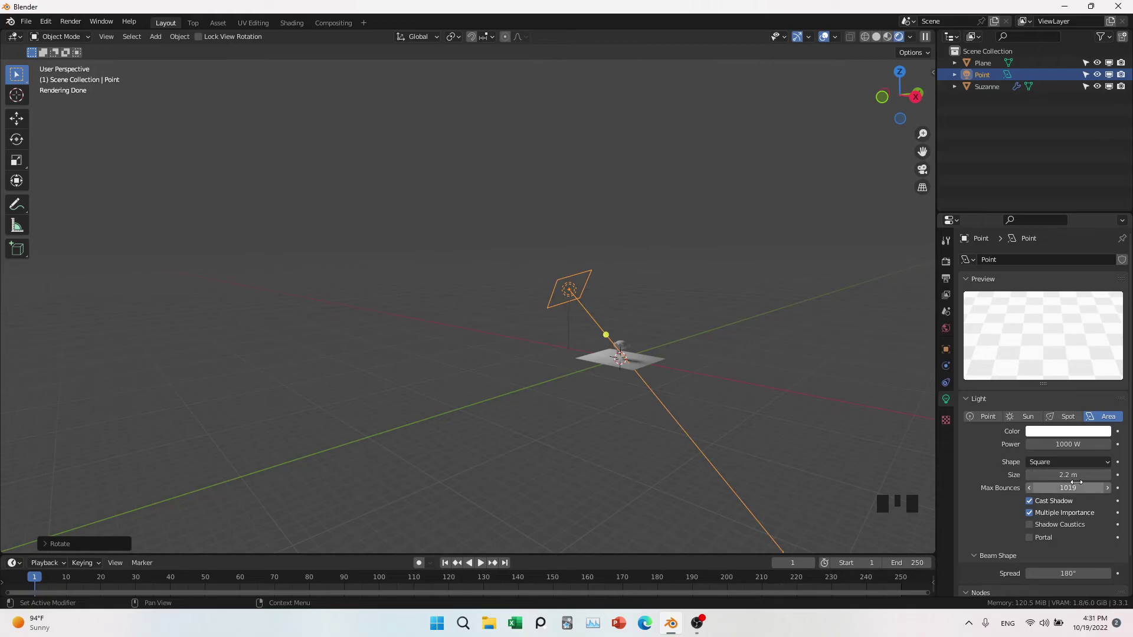
pyautogui.moveTo(803, 416); pyautogui.dragTo(689, 448, button='middle')
pyautogui.scroll(6, 626, 364)
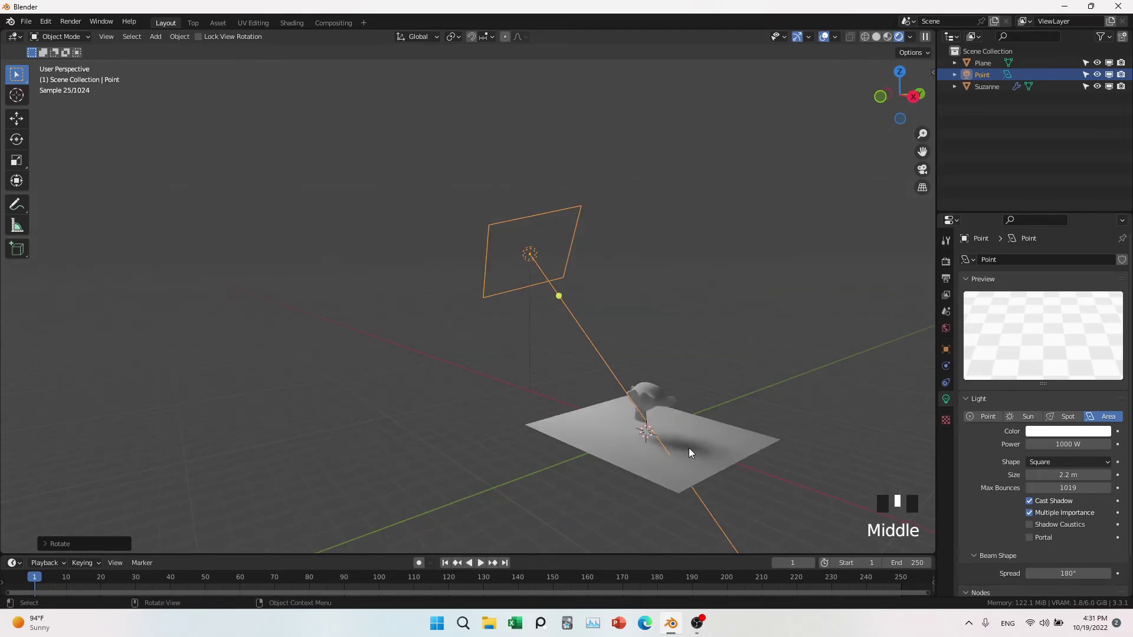
pyautogui.keyDown('shift'); pyautogui.moveTo(689, 448); pyautogui.dragTo(719, 412, button='middle'); pyautogui.keyUp('shift')
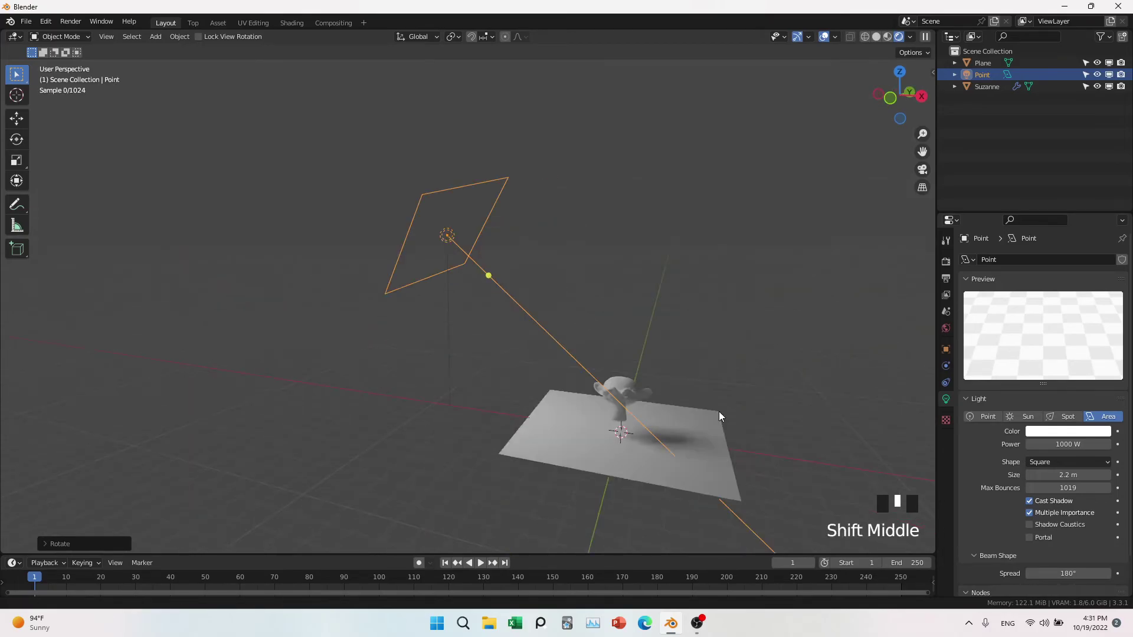
pyautogui.moveTo(743, 351); pyautogui.dragTo(550, 478, button='middle')
pyautogui.scroll(5, 655, 471)
pyautogui.moveTo(502, 330); pyautogui.dragTo(673, 409, button='middle')
pyautogui.scroll(8, 590, 329)
pyautogui.keyDown('shift'); pyautogui.moveTo(614, 346); pyautogui.dragTo(626, 432, button='middle'); pyautogui.keyUp('shift')
pyautogui.scroll(-4, 590, 423)
# Change the area light's color to red, tinting the plane and Suzanne red
pyautogui.click(1068, 431)
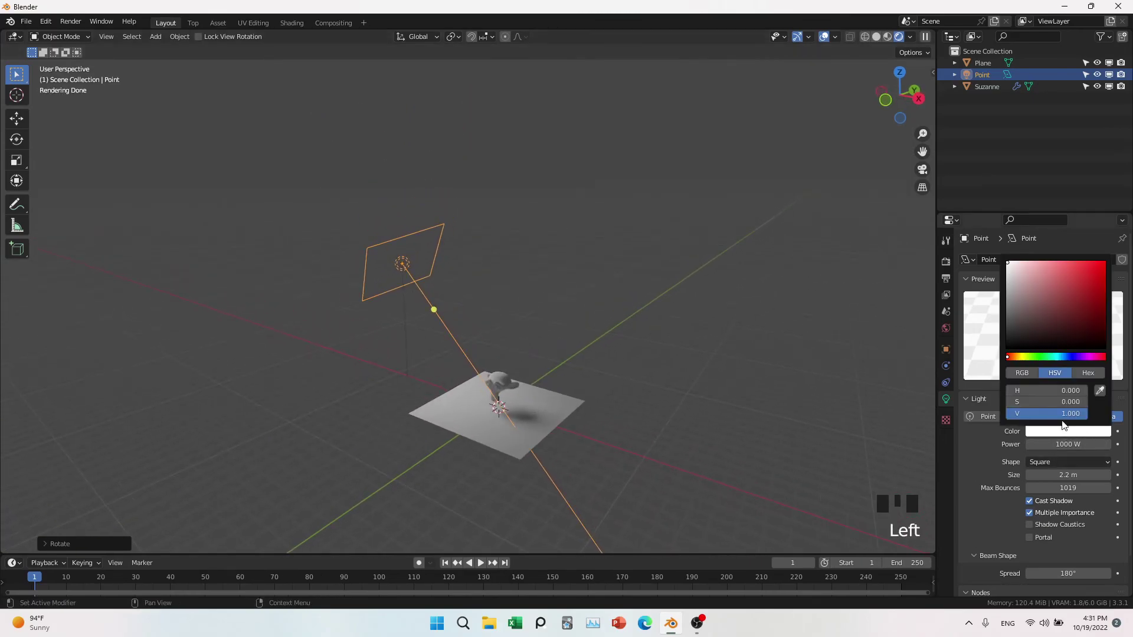
pyautogui.click(1059, 292)
pyautogui.scroll(7, 495, 398)
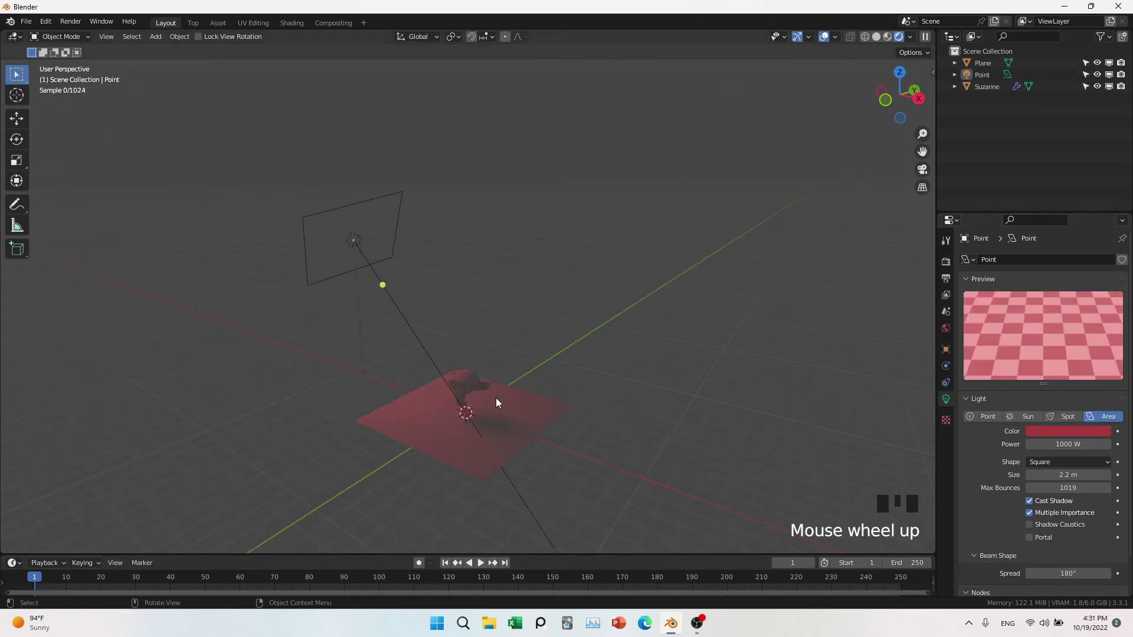
pyautogui.scroll(-3, 440, 422)
pyautogui.keyDown('shift'); pyautogui.scroll(-3, 458, 397); pyautogui.keyUp('shift')
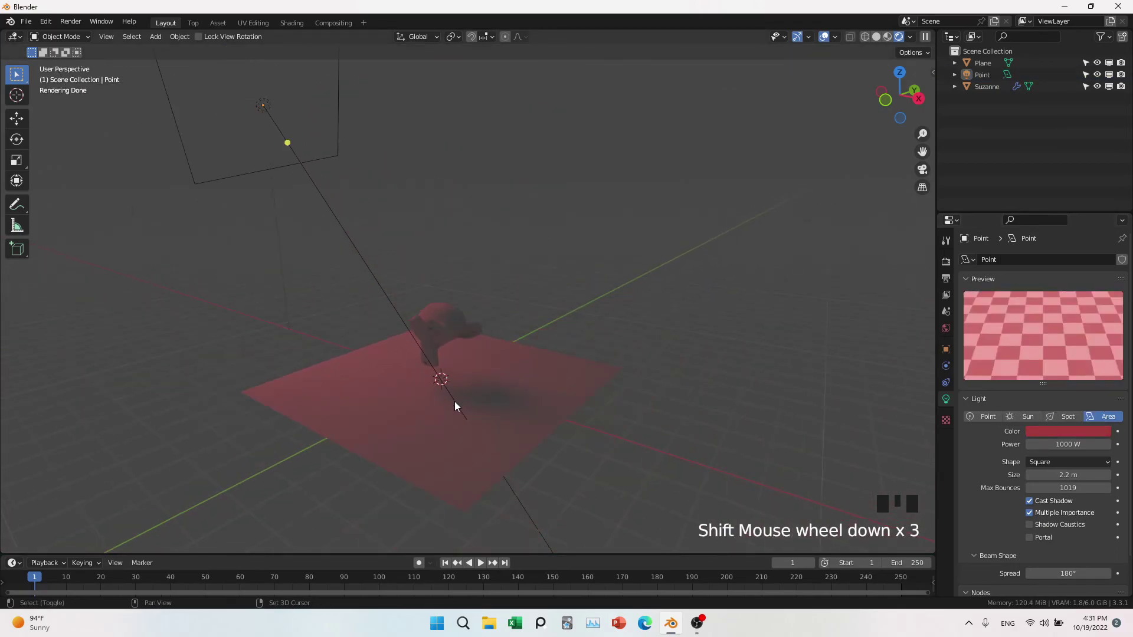
pyautogui.keyDown('shift'); pyautogui.moveTo(458, 399); pyautogui.dragTo(554, 377, button='middle'); pyautogui.keyUp('shift')
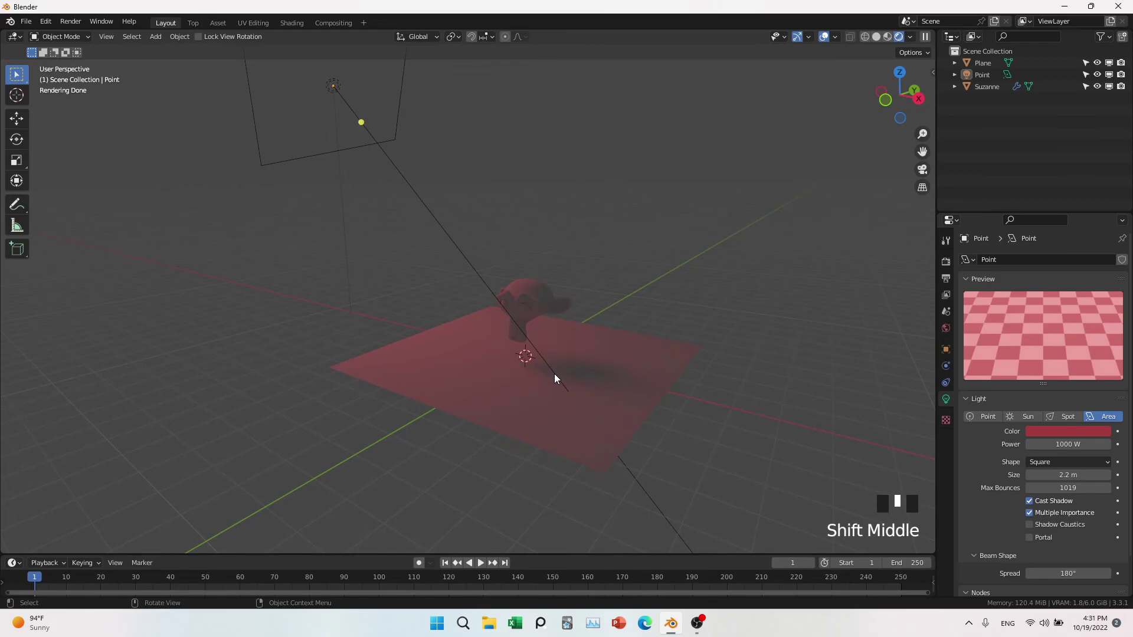
pyautogui.scroll(-1, 554, 375)
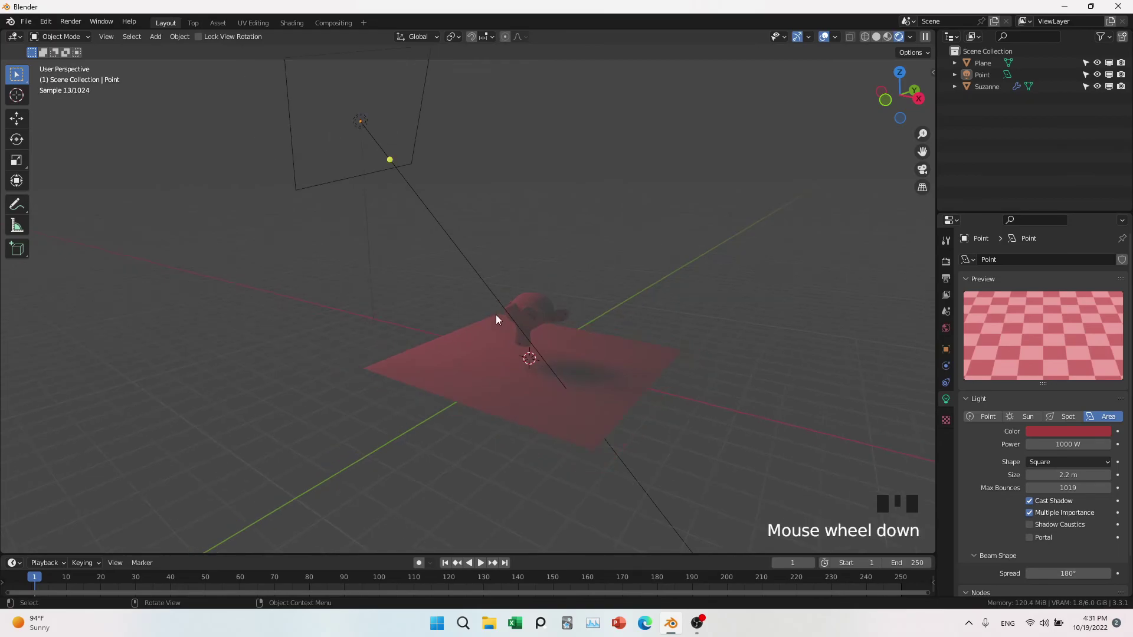
# Re-aim the selected area light at the plane using Shift+T
pyautogui.click(378, 161)
pyautogui.click(380, 160)
pyautogui.hotkey('shift', 't')
pyautogui.click(527, 354)
pyautogui.moveTo(693, 278); pyautogui.dragTo(766, 381, button='middle')
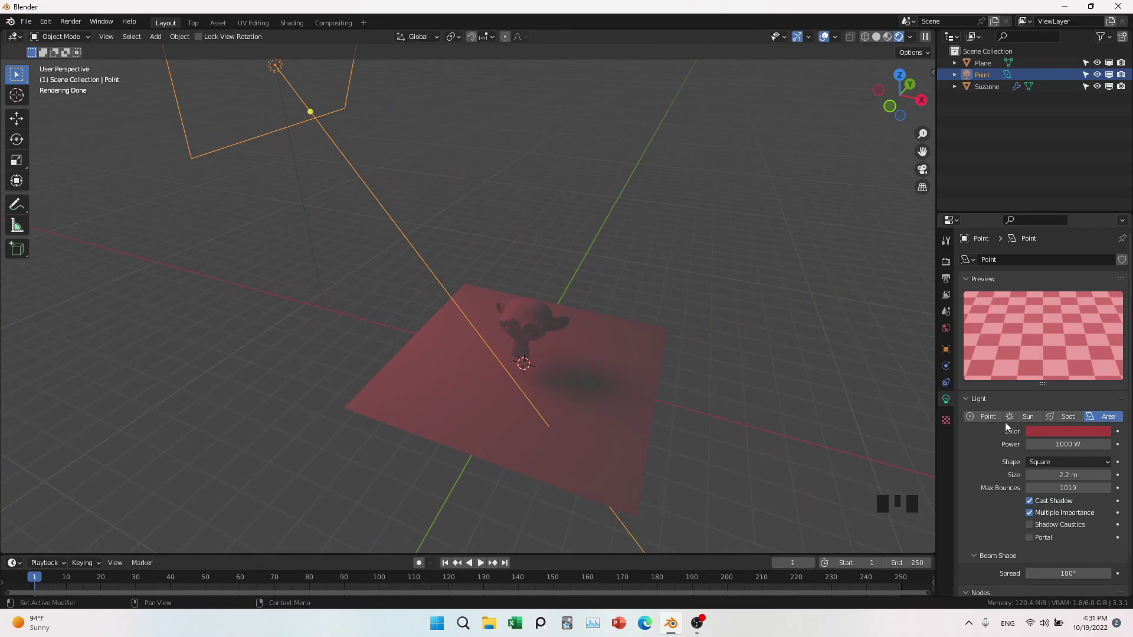
# Keep the light shape as Square and view the scene from a low angle
pyautogui.click(1067, 461)
pyautogui.click(1066, 461)
pyautogui.scroll(-5, 671, 378)
pyautogui.moveTo(671, 378)
pyautogui.mouseDown(button='middle')
pyautogui.moveTo(646, 352)
pyautogui.moveTo(692, 322)
pyautogui.moveTo(679, 387)
pyautogui.mouseUp(button='middle')
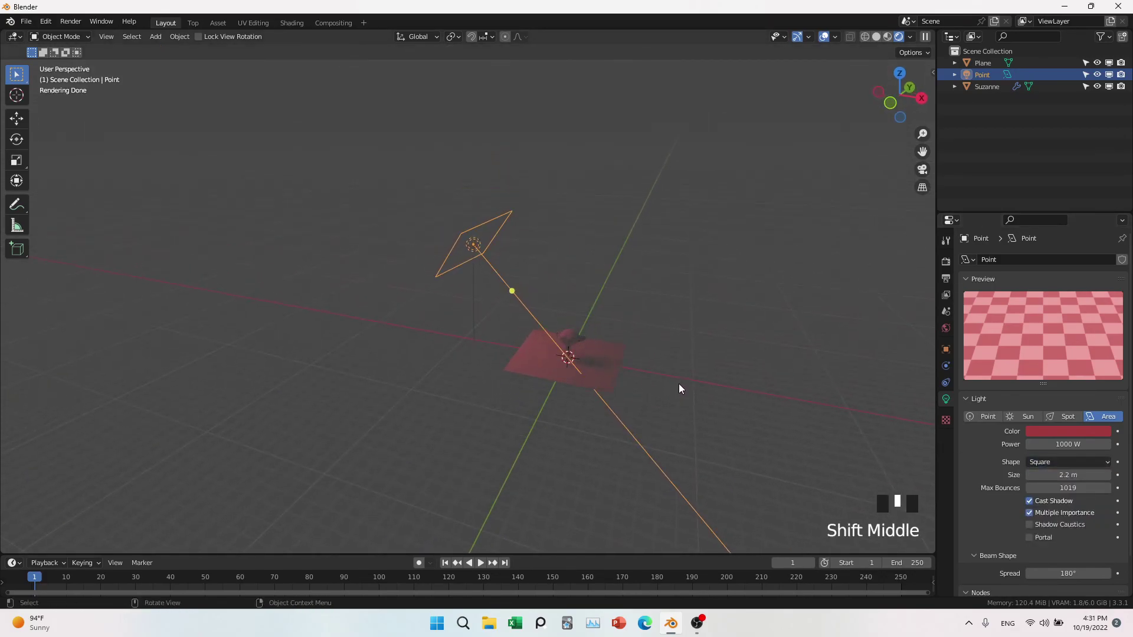